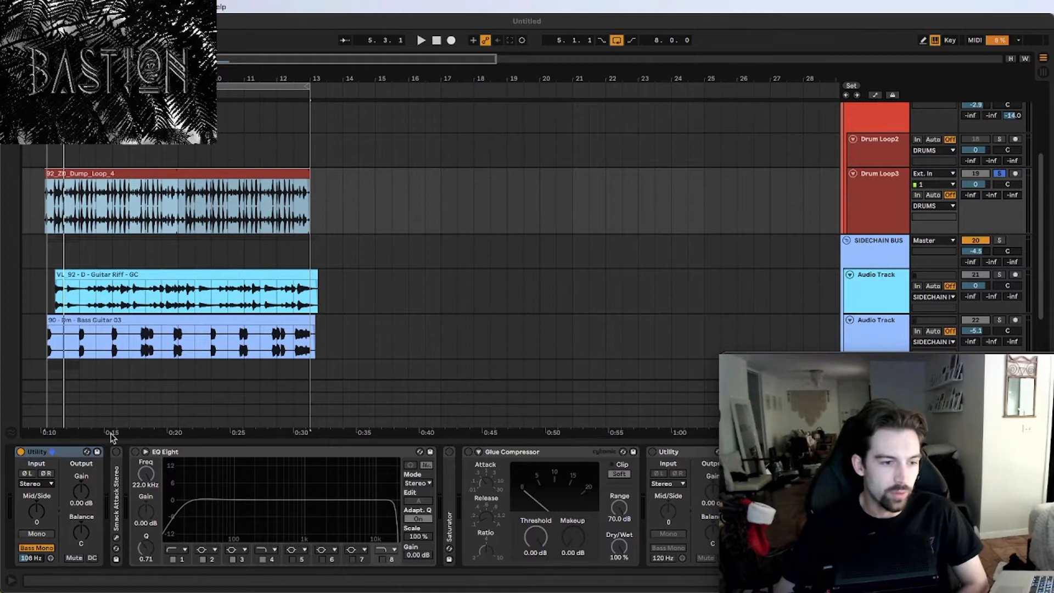
# Enable Smack Attack on the Drum Loop3 track, open its plugin window, and enlarge the GUI size to 150%
pyautogui.doubleClick(119, 483)
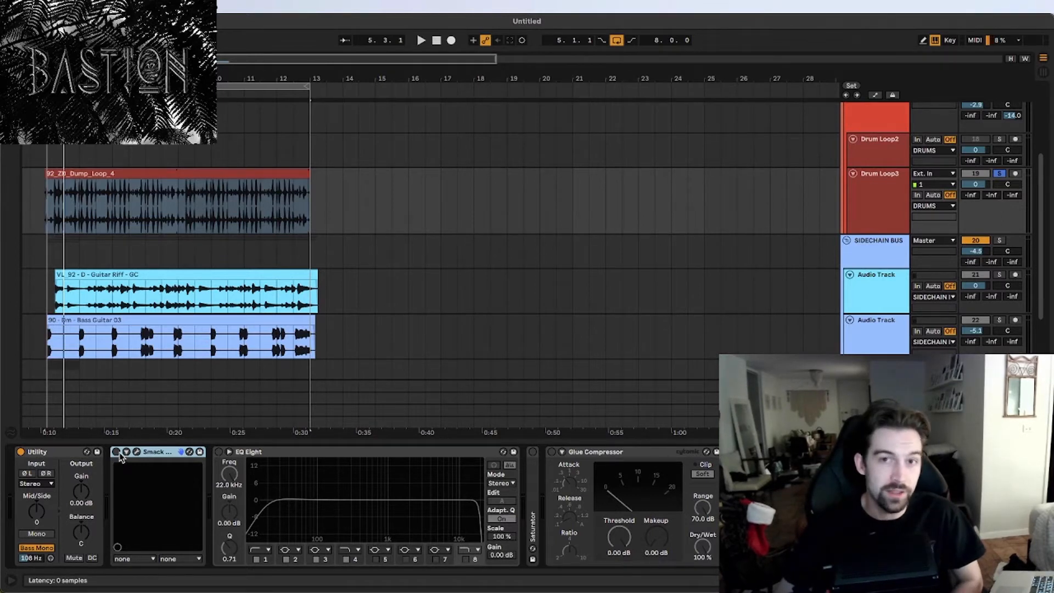
pyautogui.click(117, 452)
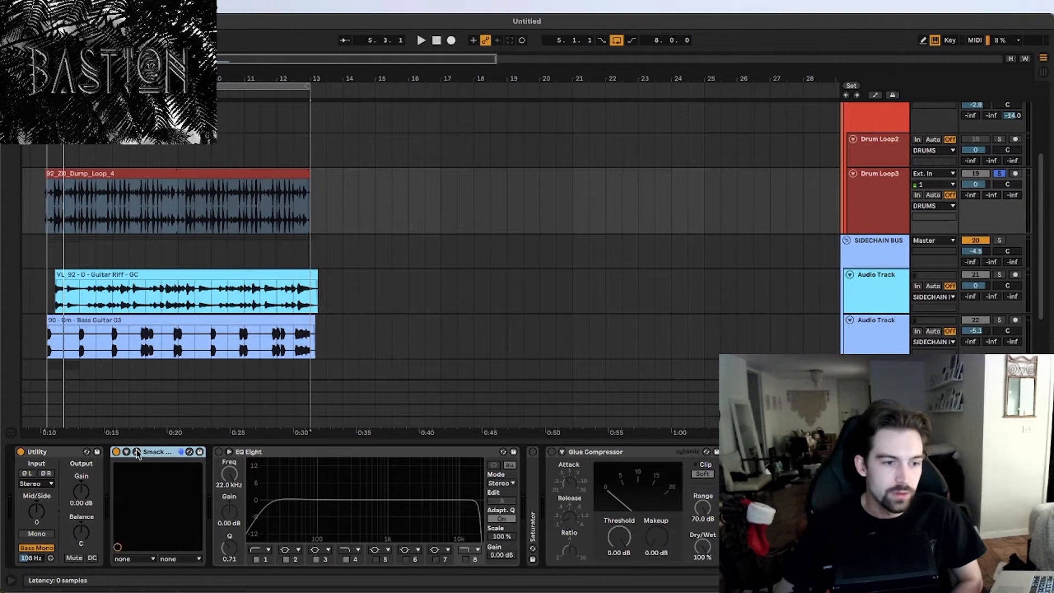
pyautogui.click(136, 450)
pyautogui.moveTo(476, 17); pyautogui.dragTo(483, 126)
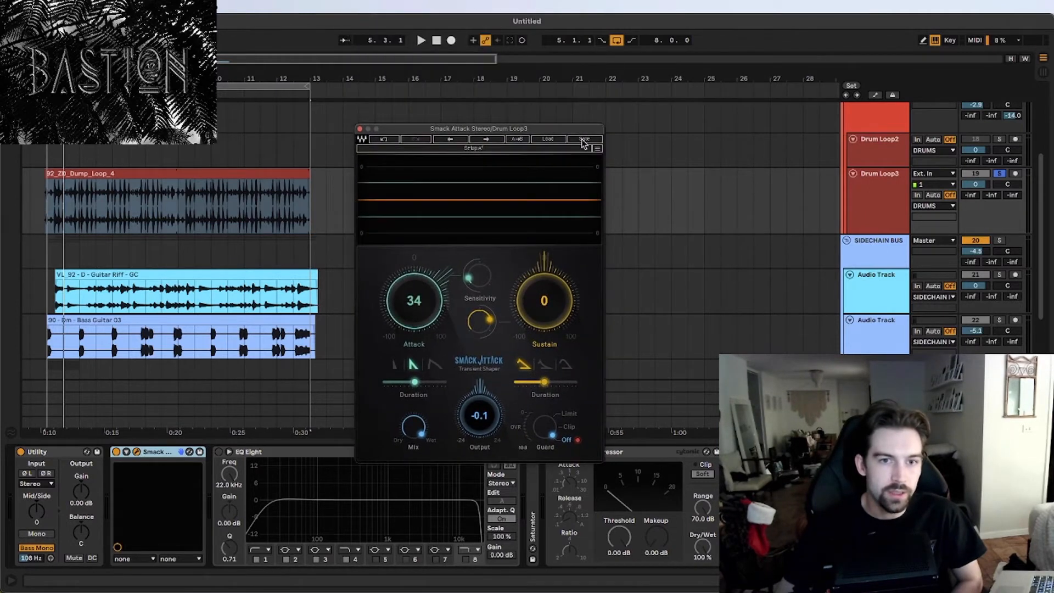
pyautogui.click(597, 150)
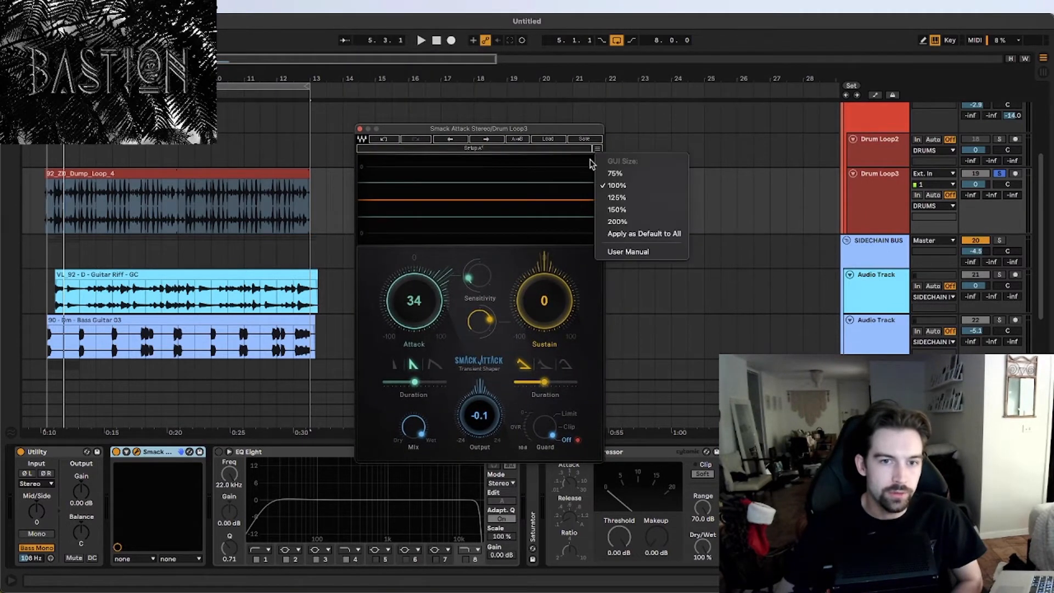
pyautogui.click(616, 210)
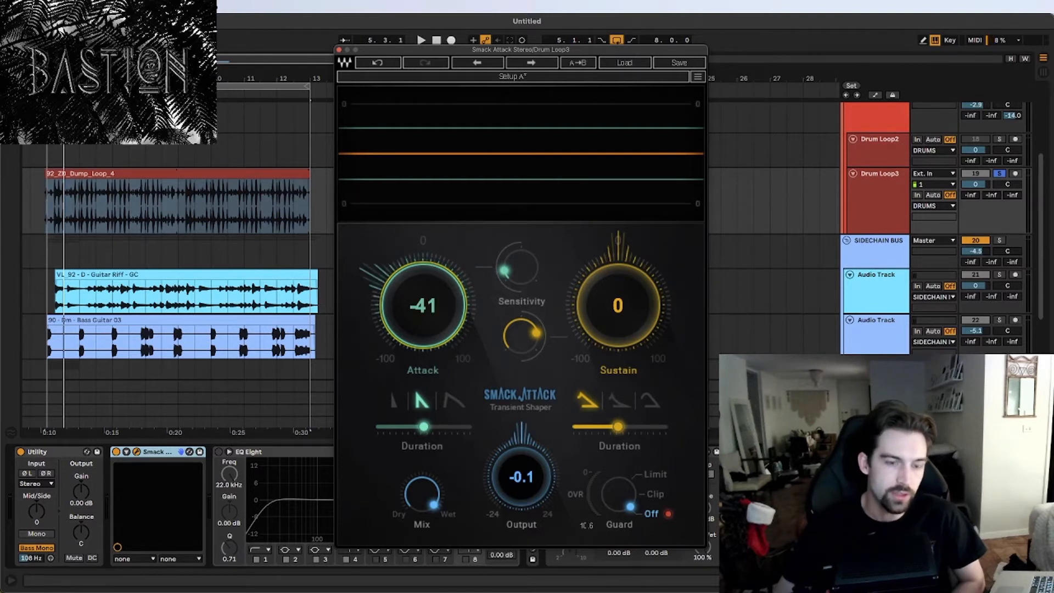
# Return Smack Attack's Attack amount to 0 and start playback of the arrangement
pyautogui.moveTo(422, 307); pyautogui.dragTo(423, 303)
pyautogui.moveTo(595, 354); pyautogui.dragTo(594, 353)
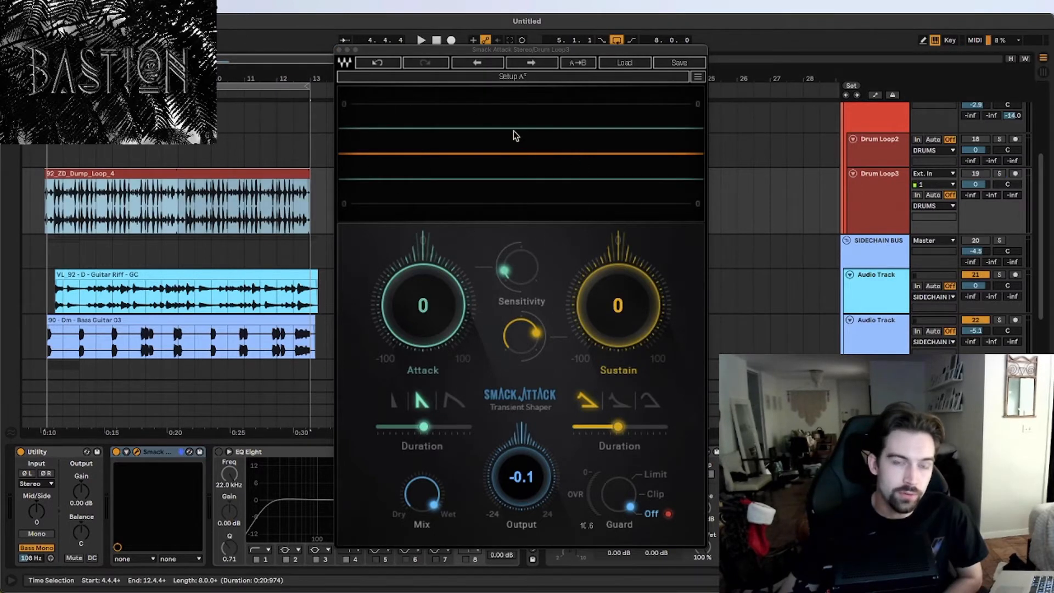
pyautogui.press('space')
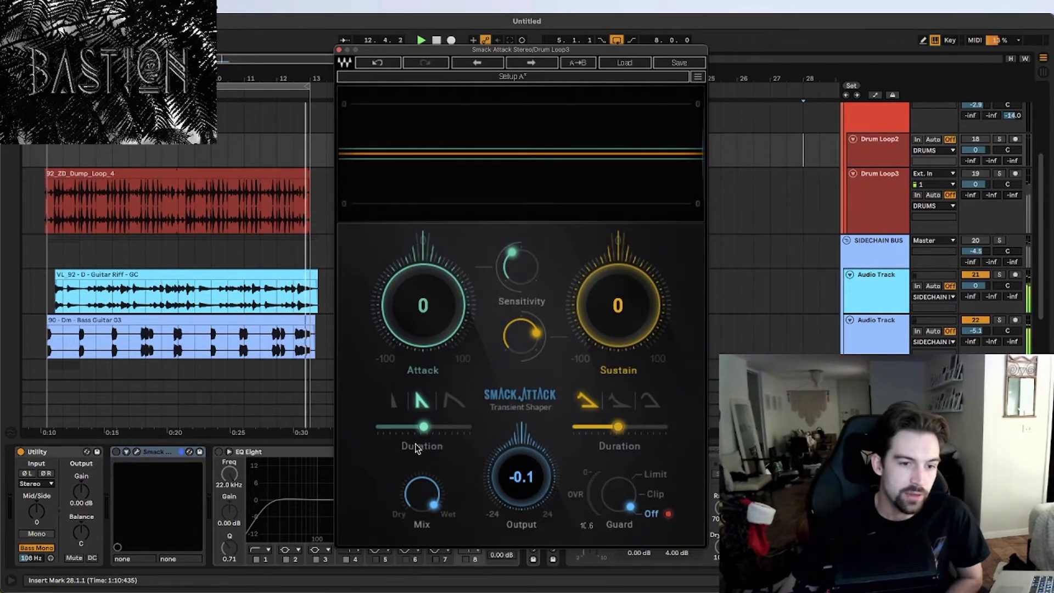
# Audition the narrow and medium attack shapes during playback, ending on the wide sloping attack shape
pyautogui.click(390, 403)
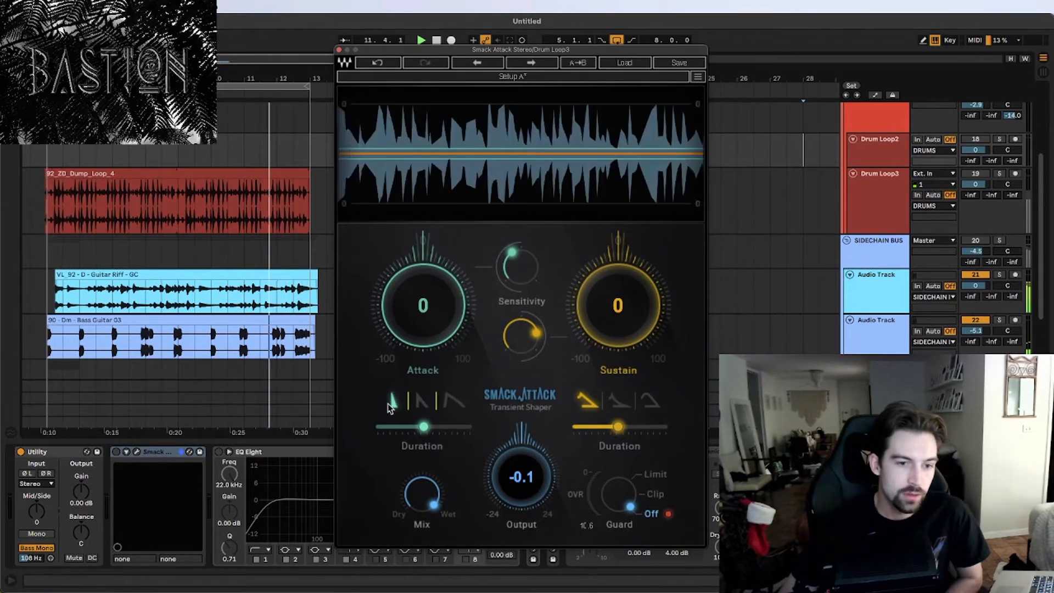
pyautogui.click(421, 405)
pyautogui.click(390, 407)
pyautogui.click(421, 405)
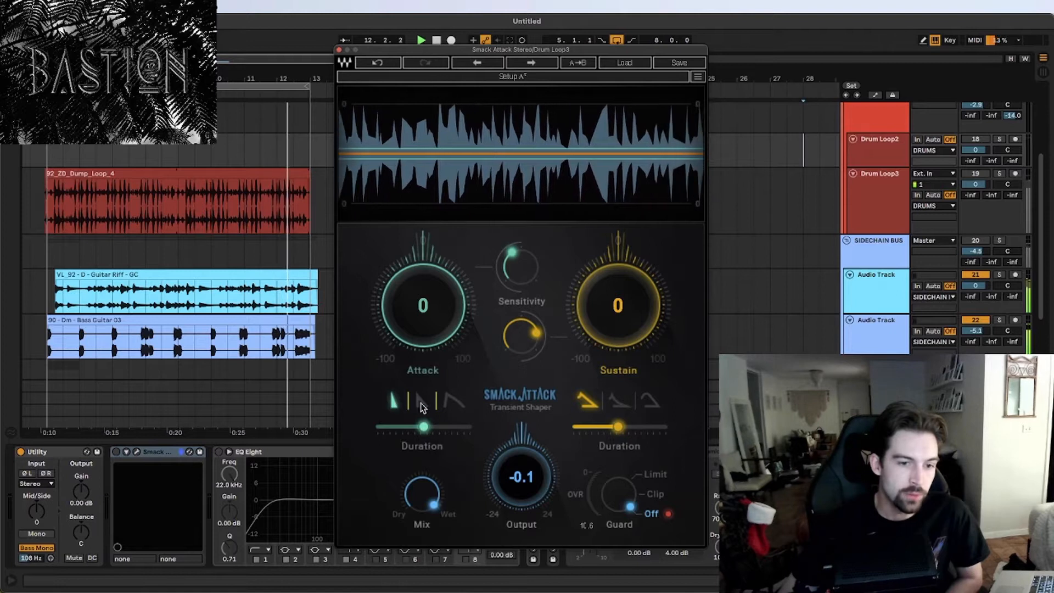
pyautogui.click(390, 406)
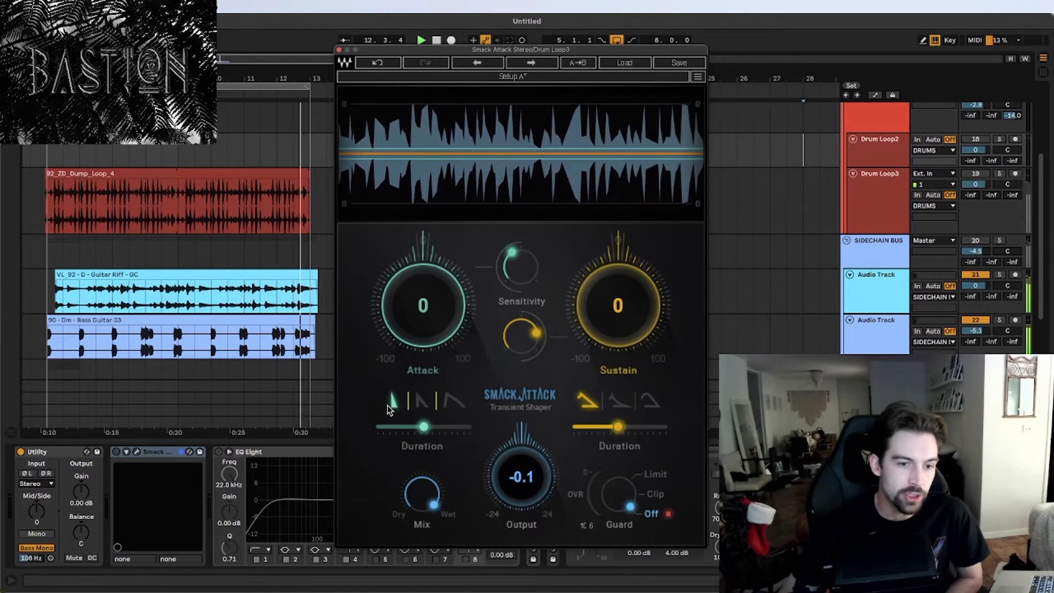
pyautogui.click(450, 404)
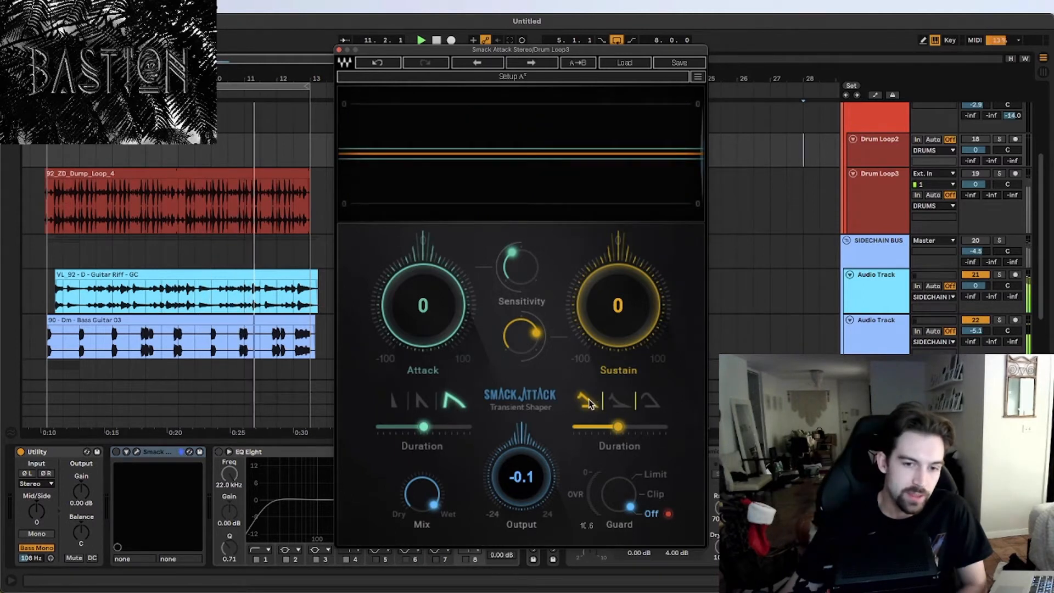
# Set Sustain to 18 and audition the three sustain shapes, ending on the rounded third one
pyautogui.click(651, 401)
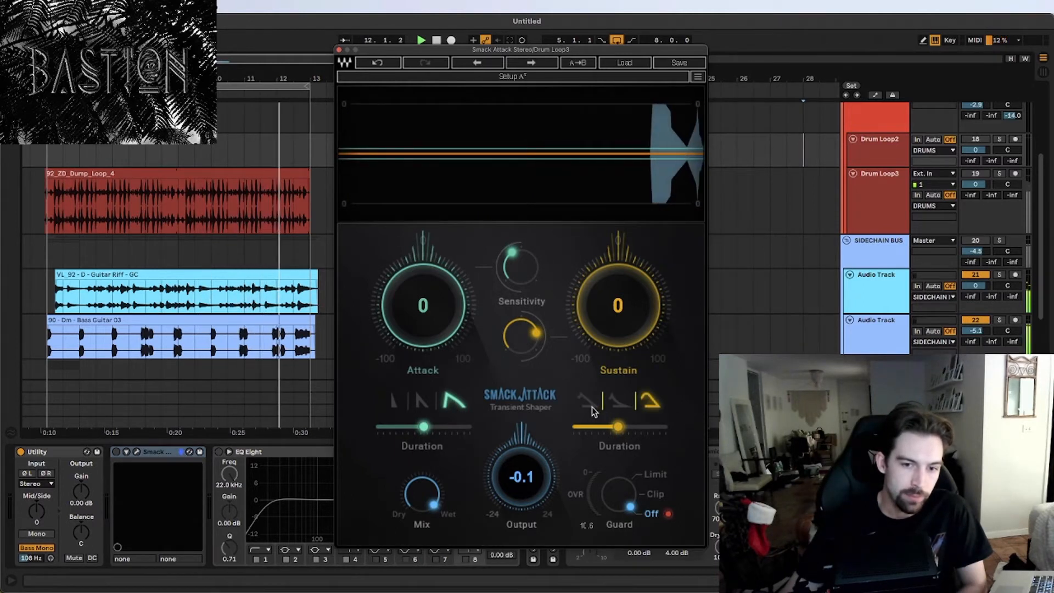
pyautogui.click(589, 403)
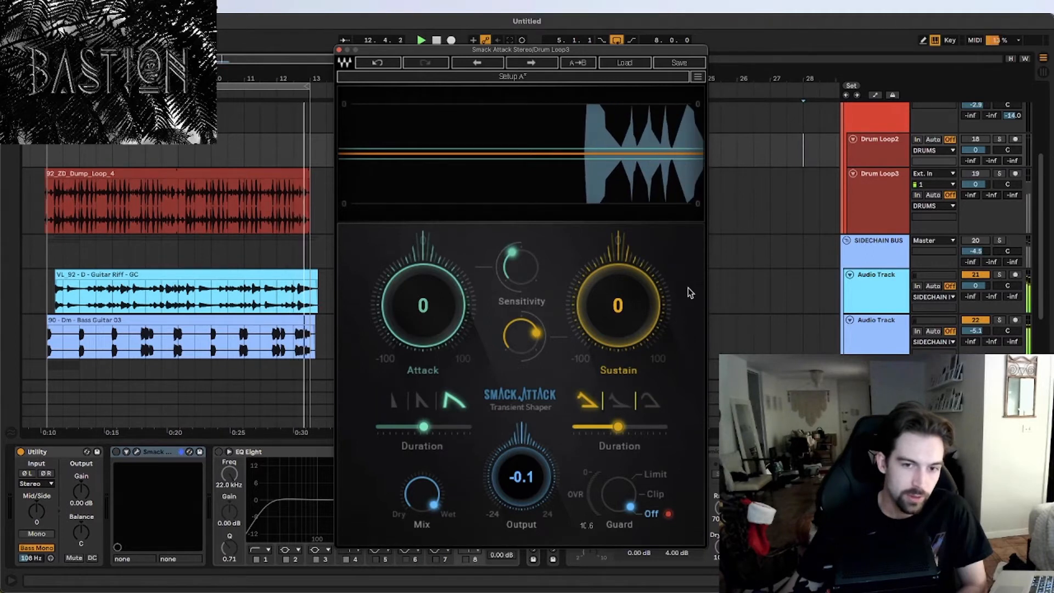
pyautogui.moveTo(618, 305); pyautogui.dragTo(618, 296)
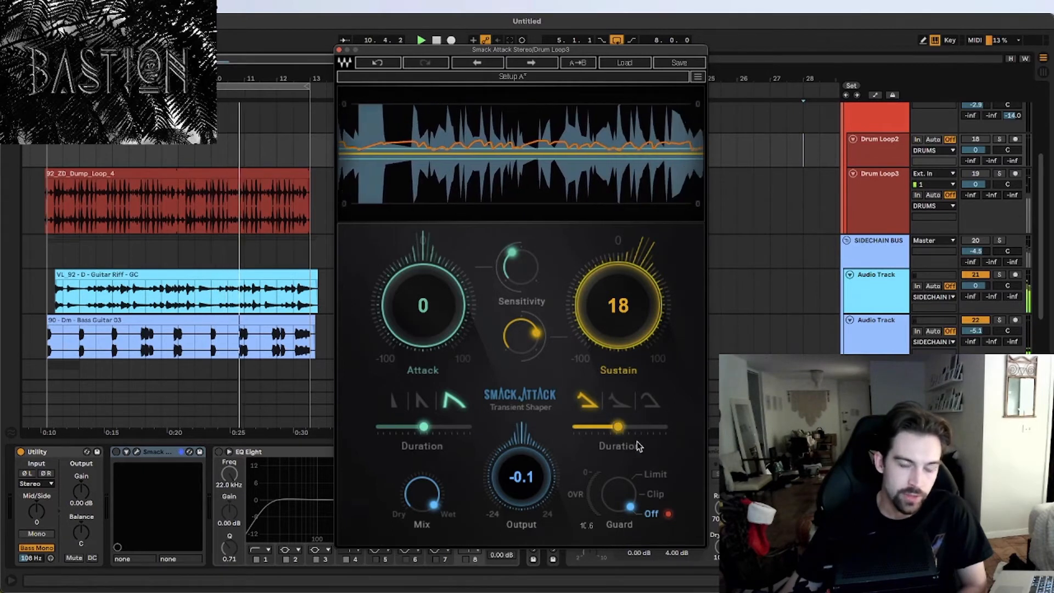
pyautogui.click(618, 403)
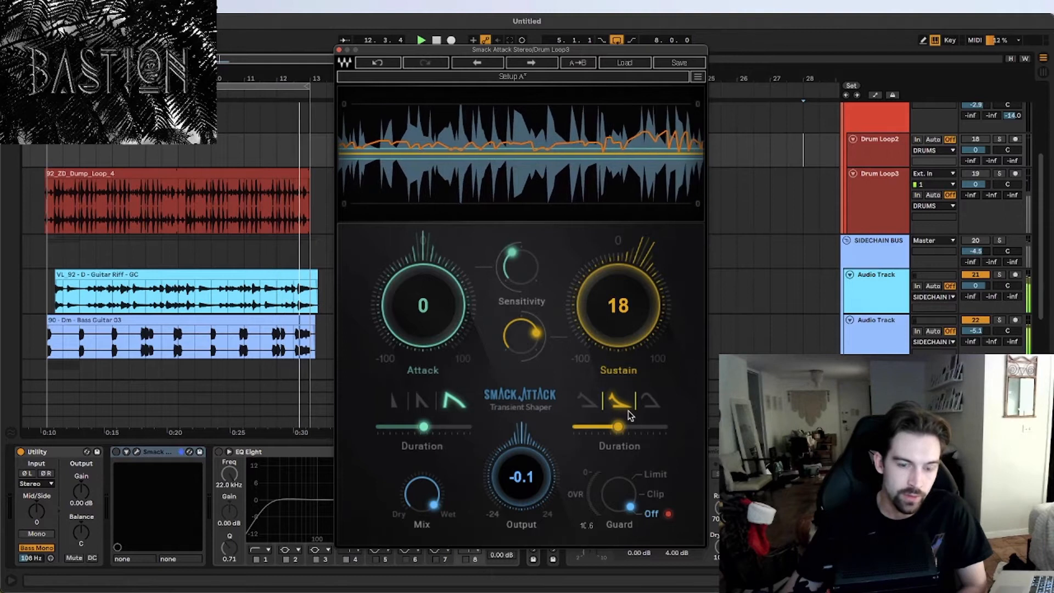
pyautogui.click(649, 401)
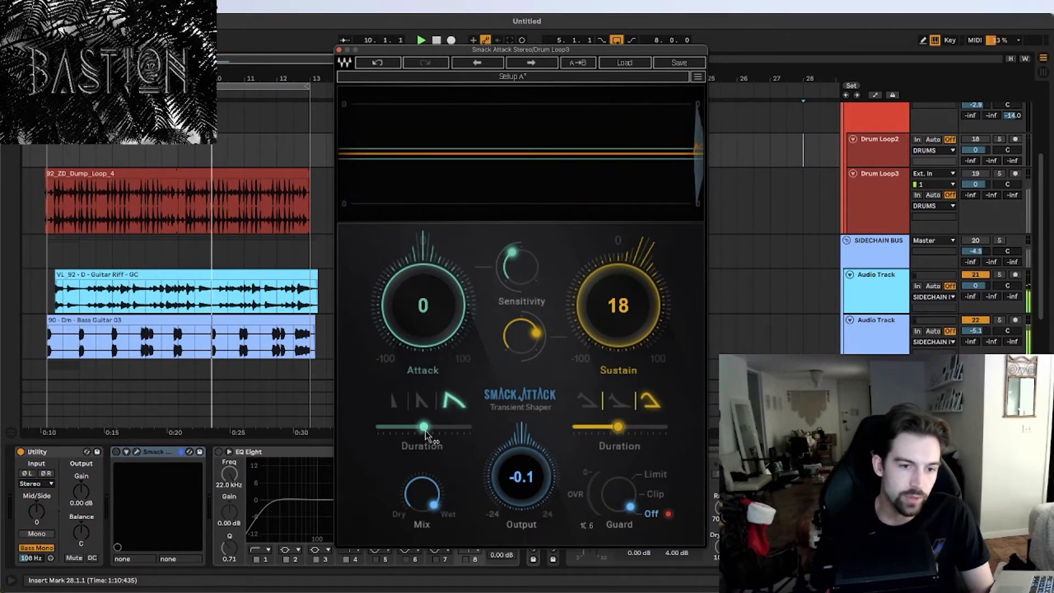
# Lengthen the attack duration slightly and play the drum loop, comparing it with Smack Attack off and on
pyautogui.moveTo(424, 427)
pyautogui.mouseDown()
pyautogui.moveTo(408, 427)
pyautogui.moveTo(434, 427)
pyautogui.mouseUp()
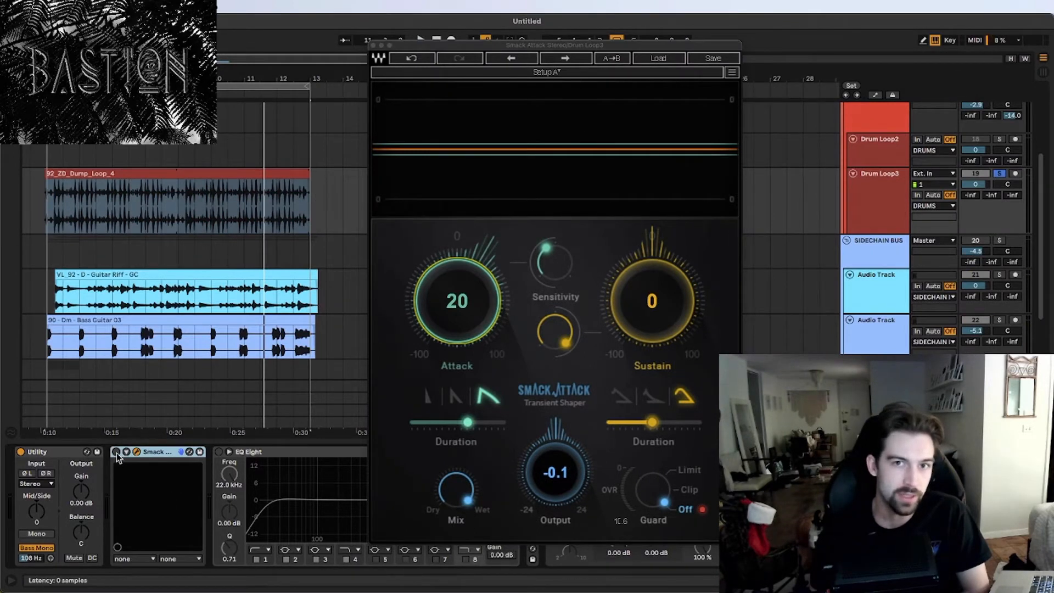
pyautogui.press('space')
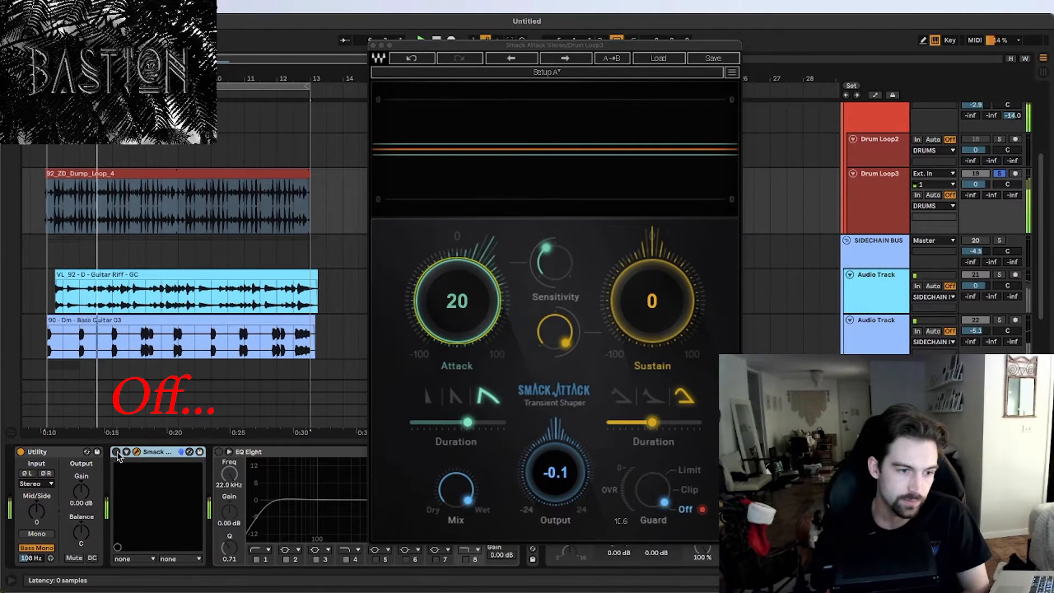
pyautogui.click(116, 451)
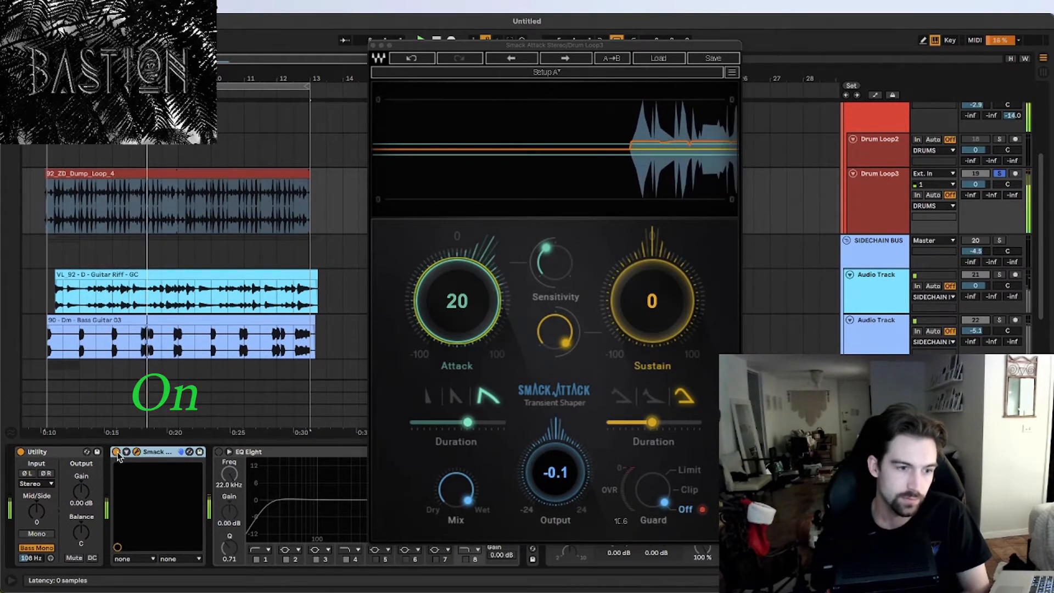
pyautogui.click(116, 452)
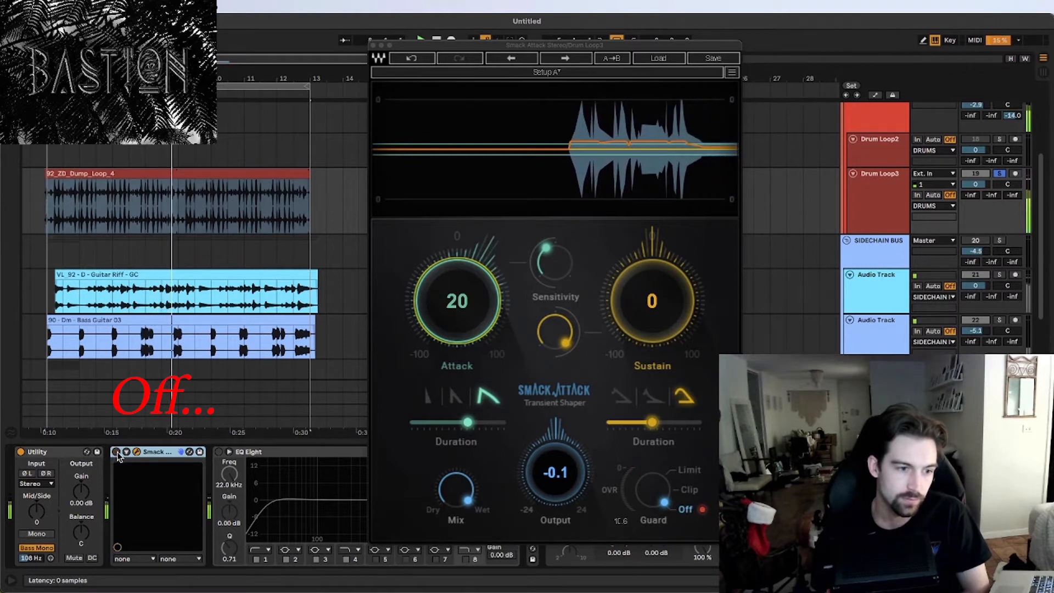
pyautogui.click(116, 452)
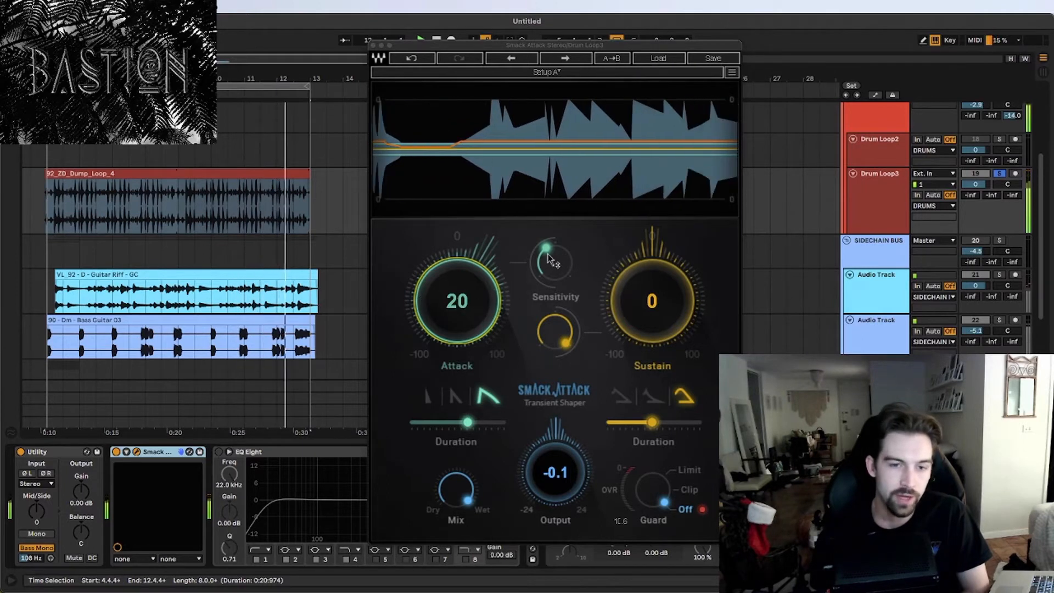
# Lower the attack sensitivity and compare the wide and narrow attack shapes, ending on the narrow spike
pyautogui.moveTo(553, 262); pyautogui.dragTo(554, 273)
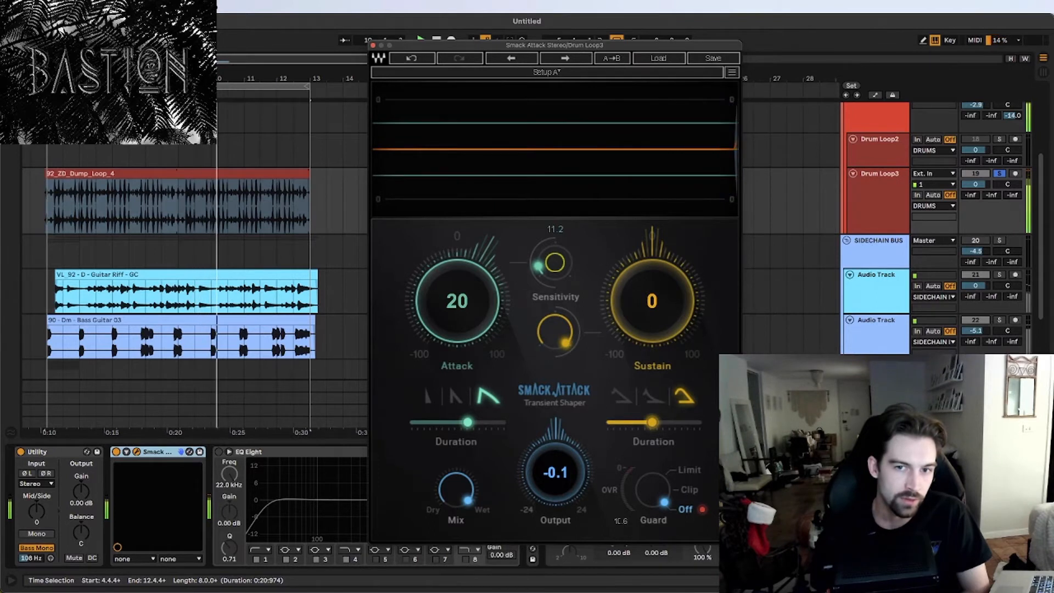
pyautogui.moveTo(554, 263); pyautogui.dragTo(554, 276)
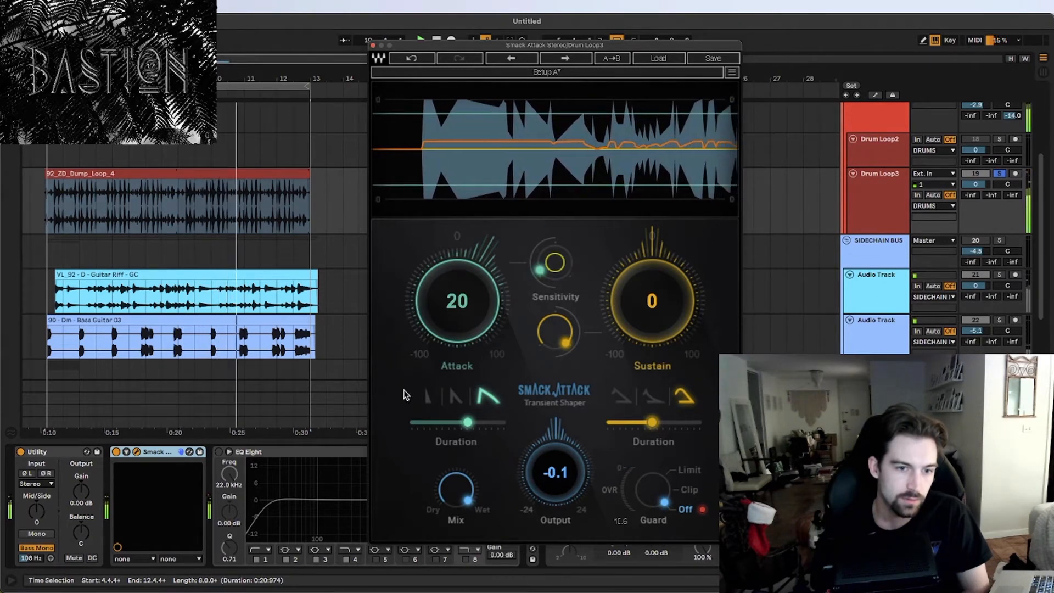
pyautogui.click(430, 397)
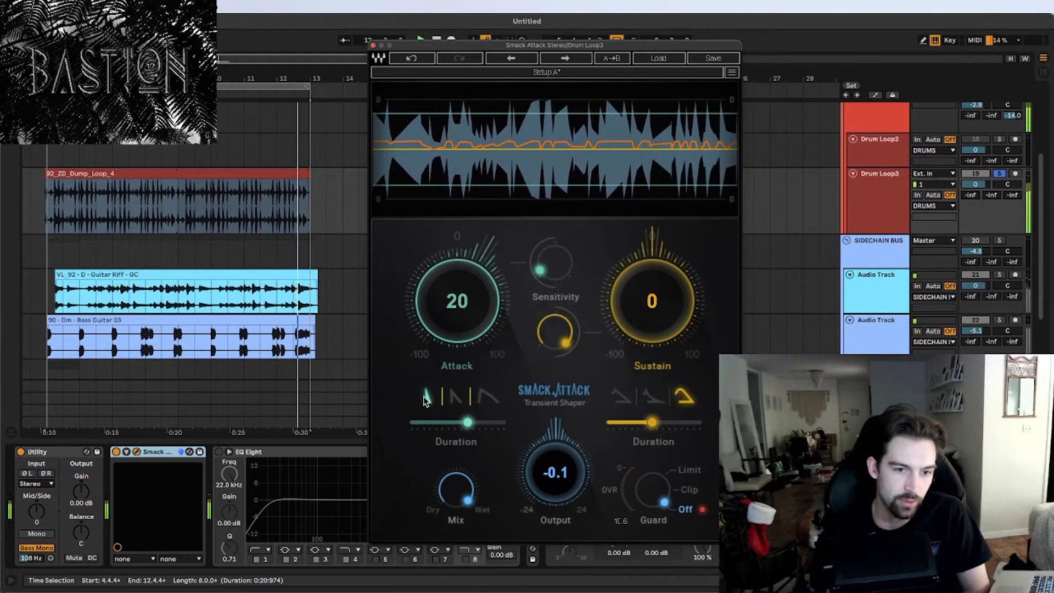
pyautogui.click(487, 398)
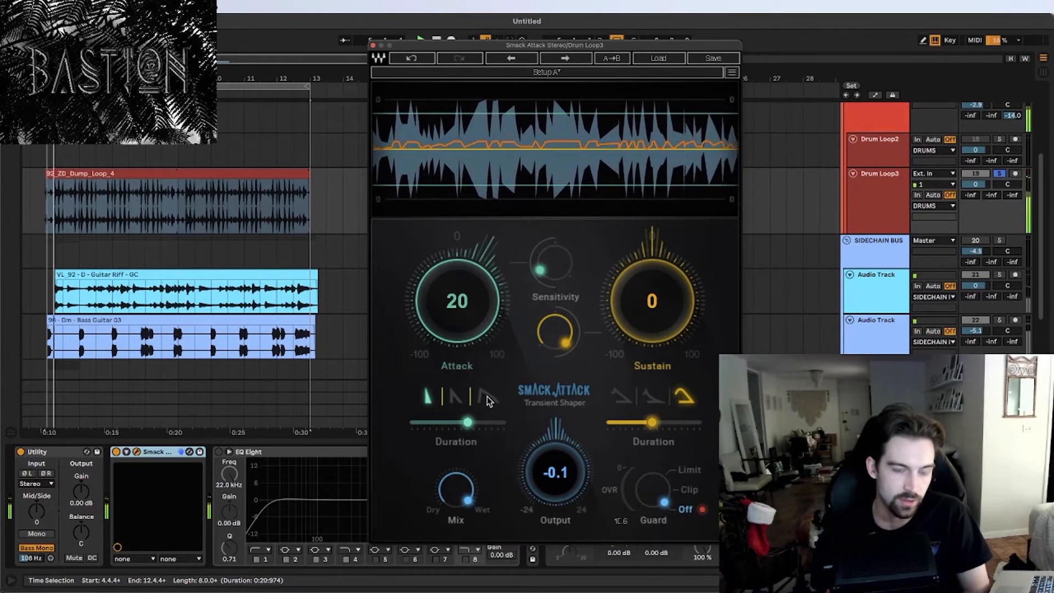
pyautogui.click(430, 397)
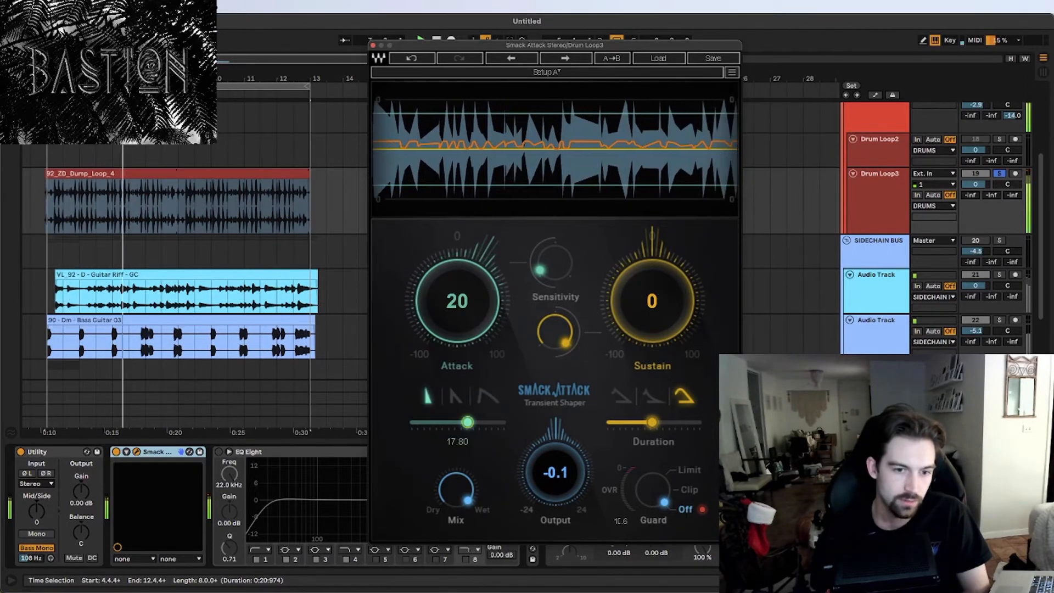
# Shorten the attack duration and set Attack to 23, comparing the loop with the plugin off and on
pyautogui.moveTo(467, 422); pyautogui.dragTo(439, 422)
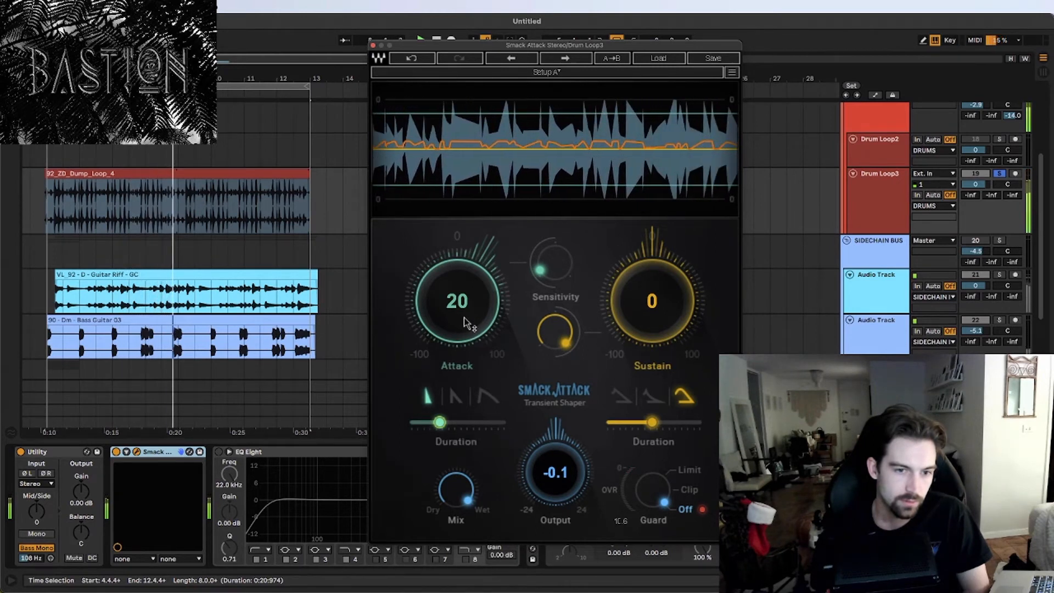
pyautogui.moveTo(468, 327); pyautogui.dragTo(468, 324)
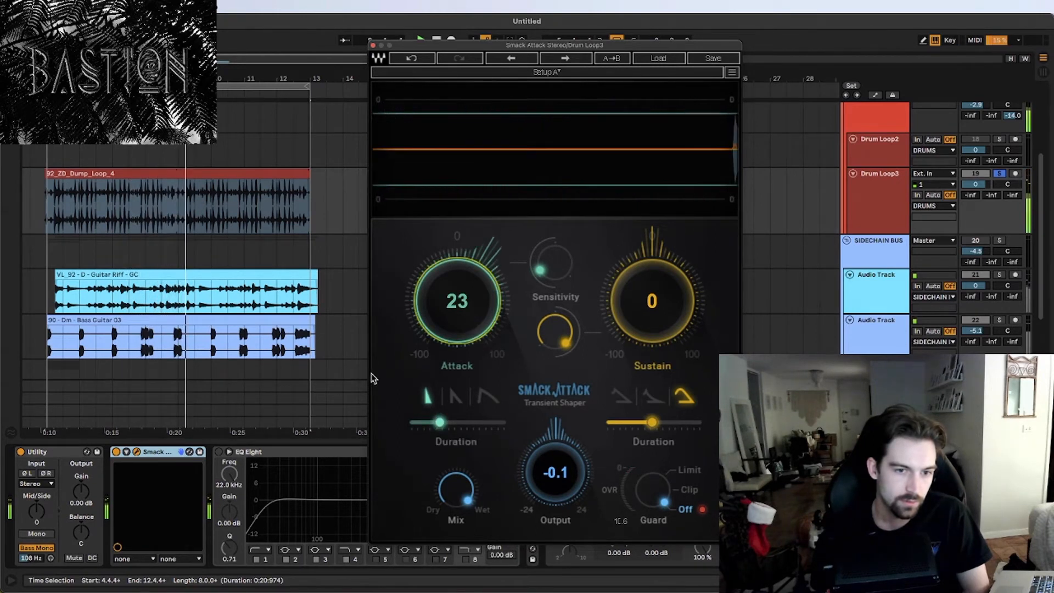
pyautogui.click(116, 451)
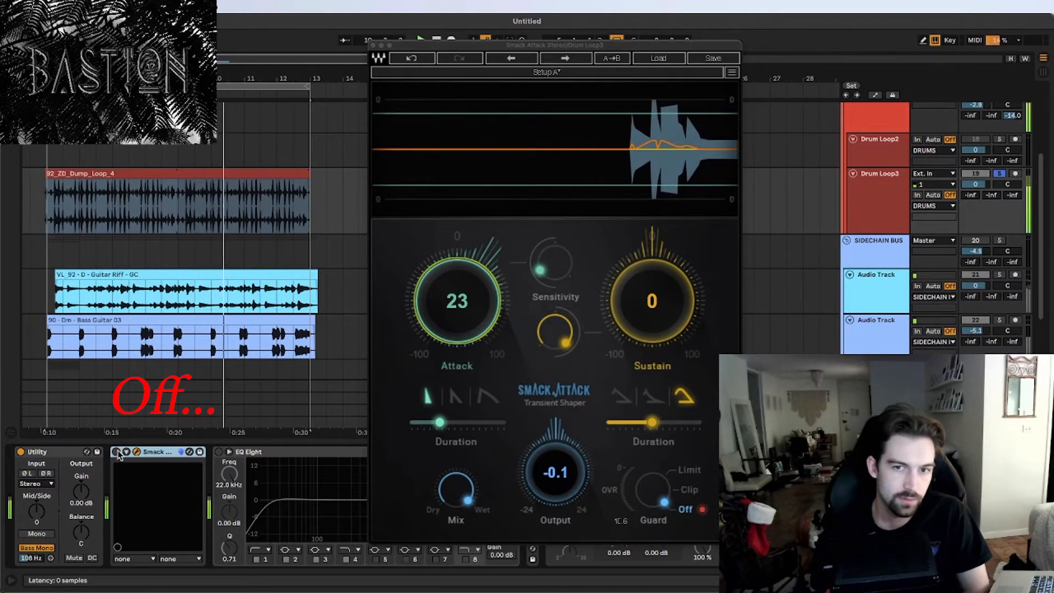
pyautogui.click(116, 451)
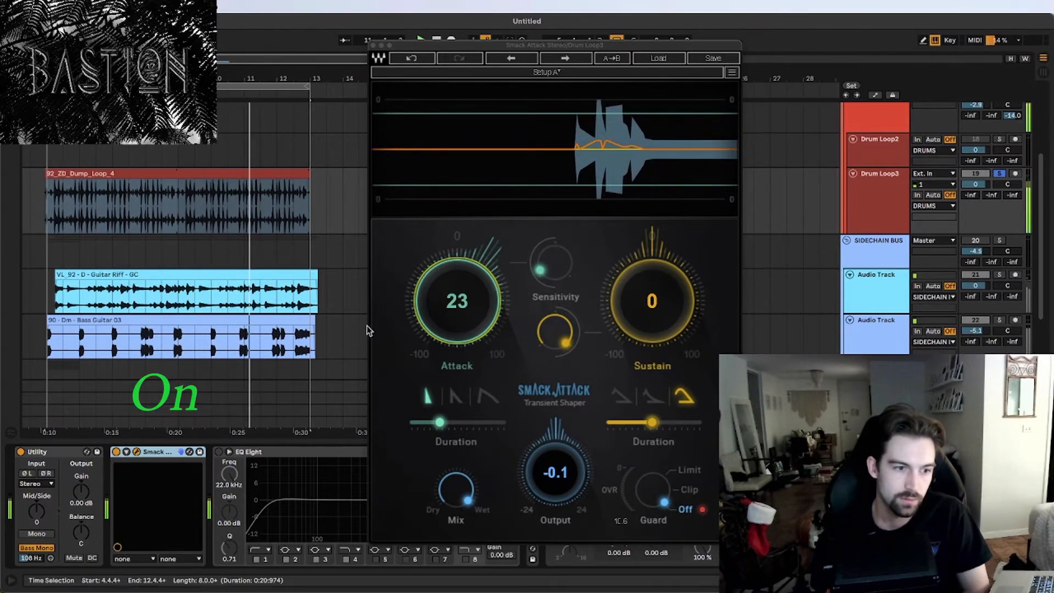
# Lengthen the attack duration to 21.54 and set Attack to 28 with the middle attack shape
pyautogui.moveTo(439, 422); pyautogui.dragTo(469, 422)
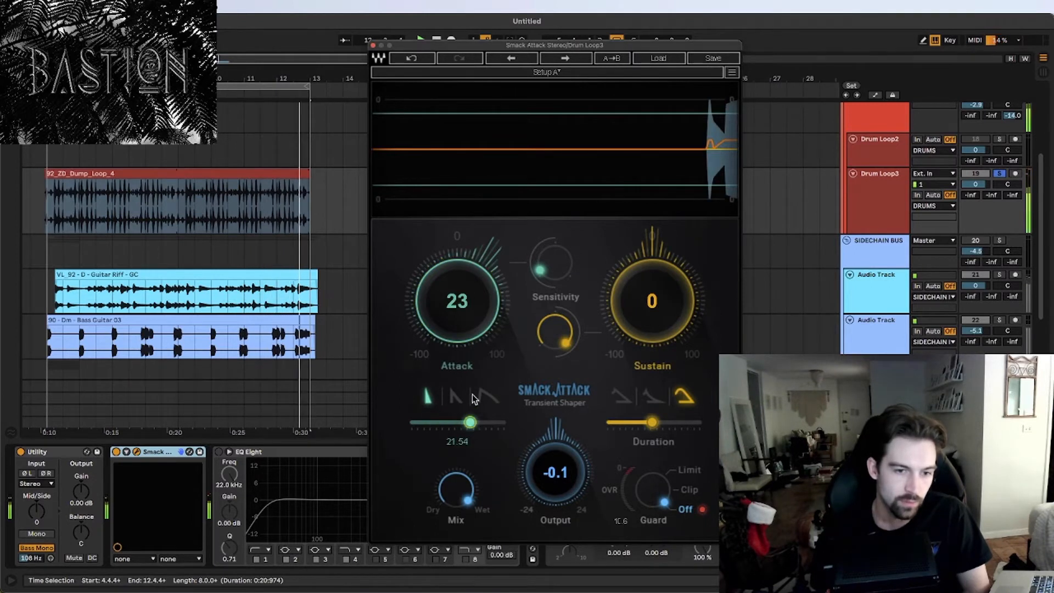
pyautogui.scroll(3, 477, 320)
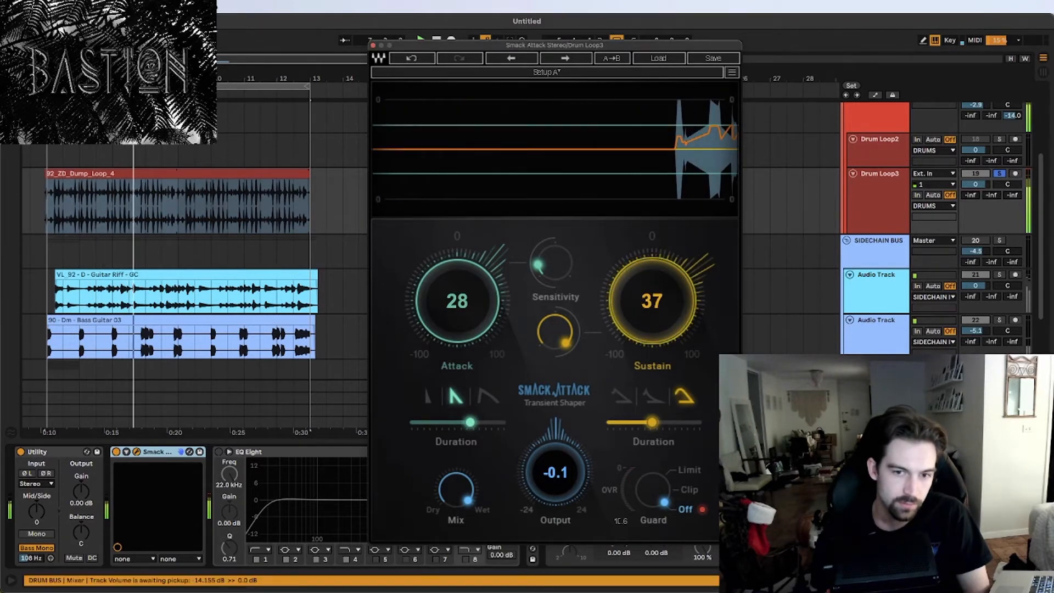
# Try a Sustain of 43, switch to the first sustain shape, and set Sustain to -29
pyautogui.moveTo(652, 300); pyautogui.dragTo(651, 296)
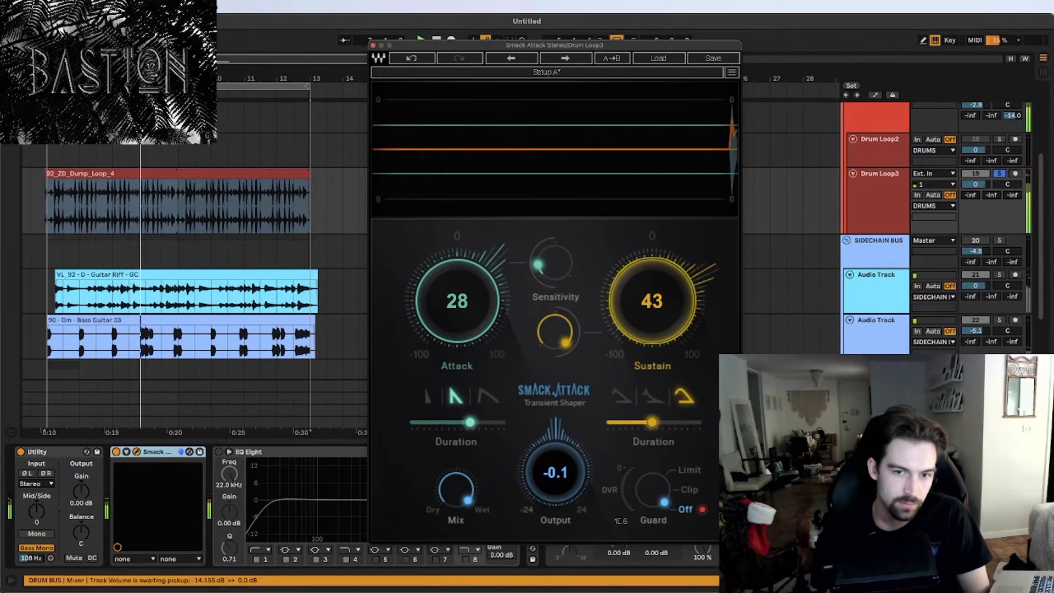
pyautogui.click(623, 396)
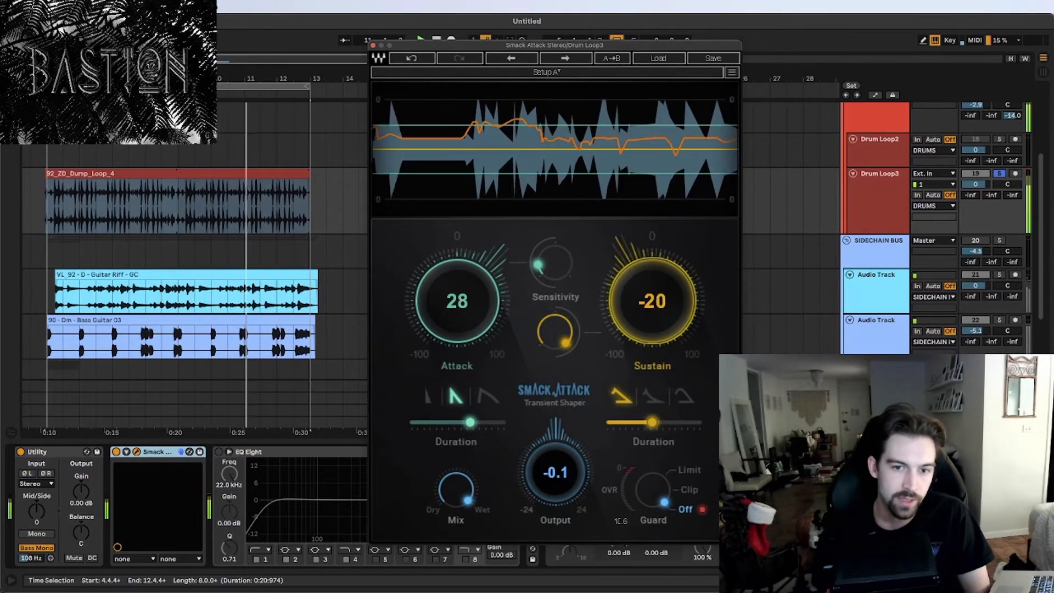
pyautogui.moveTo(651, 301); pyautogui.dragTo(652, 307)
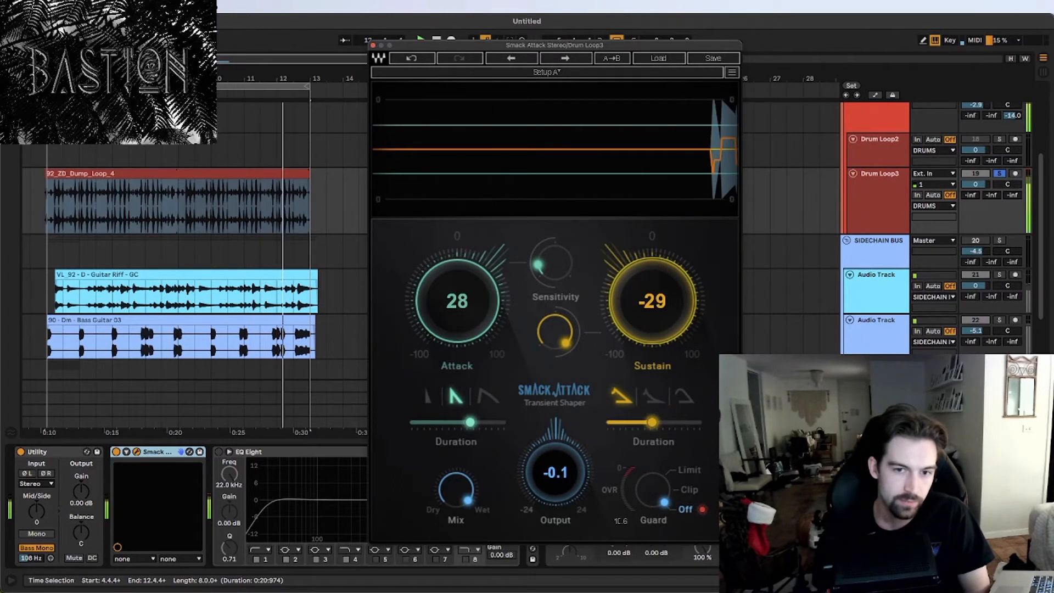
# Try different negative Sustain amounts on the drum loop, including -31, -39 and -14, ending at -7
pyautogui.moveTo(664, 267); pyautogui.dragTo(664, 269)
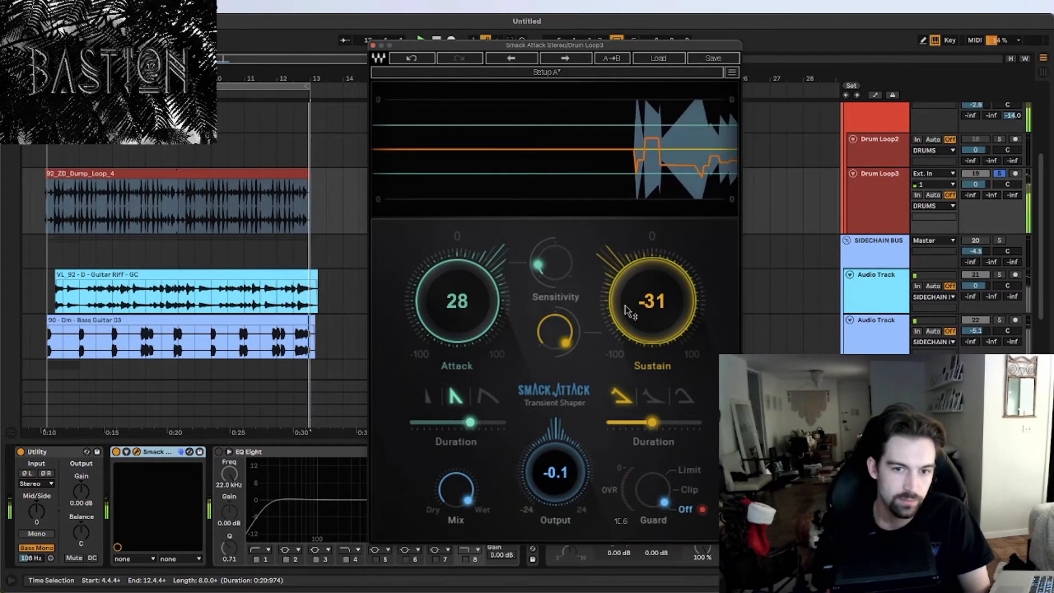
pyautogui.moveTo(629, 308); pyautogui.dragTo(635, 302)
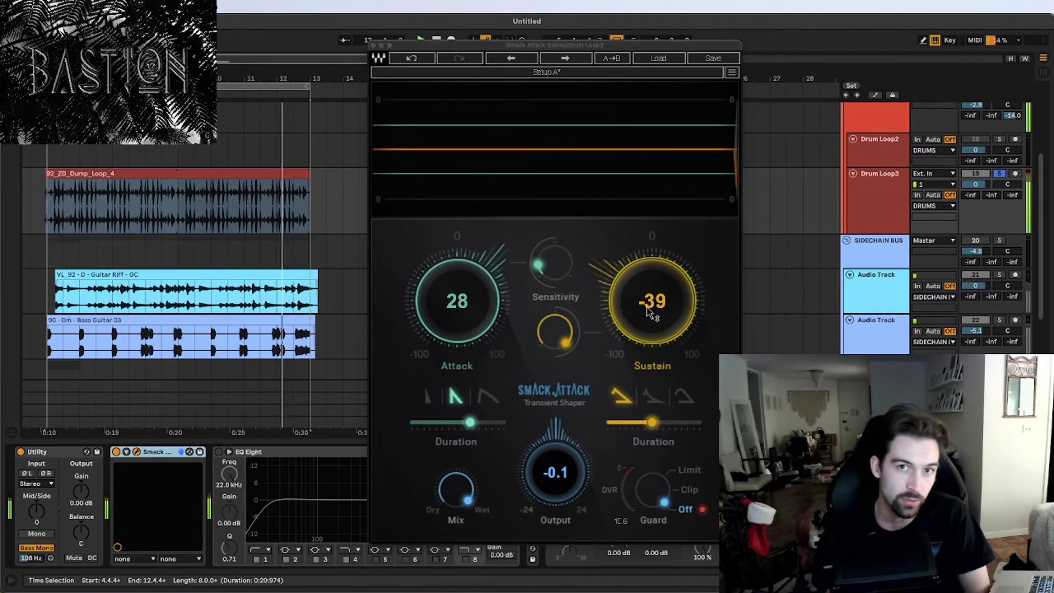
pyautogui.moveTo(646, 308); pyautogui.dragTo(646, 304)
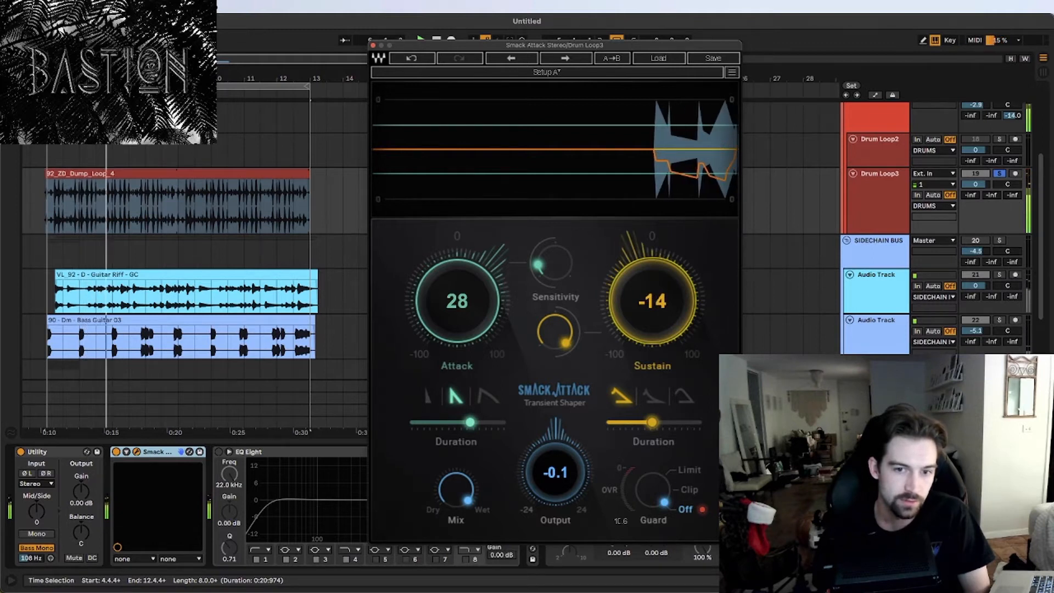
pyautogui.moveTo(652, 301); pyautogui.dragTo(652, 297)
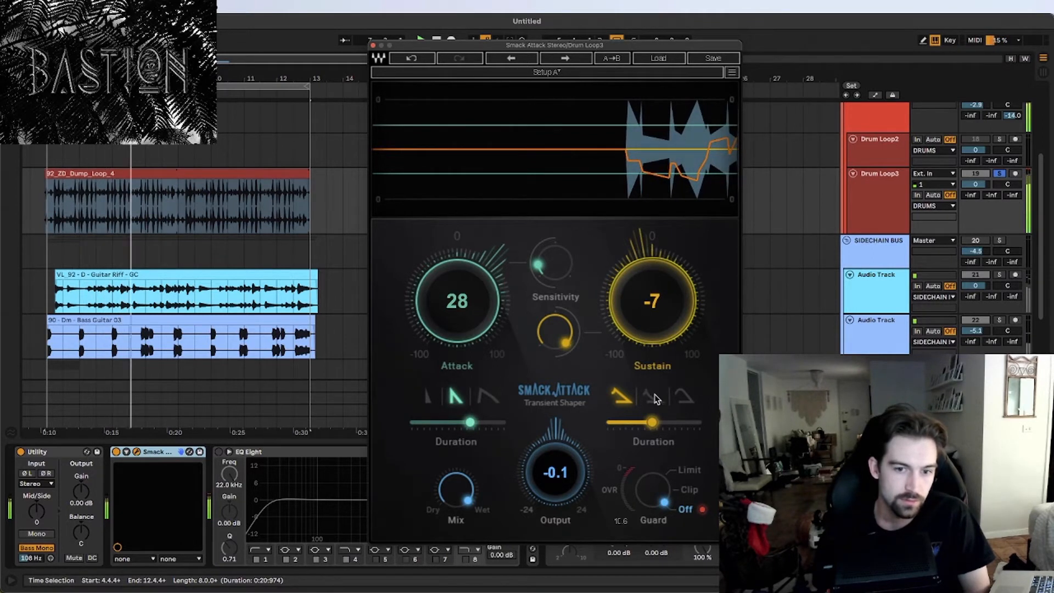
# Choose the third sustain shape, set Attack to 68 and Sustain to 79, and compare the drum loop with the plugin bypassed
pyautogui.moveTo(631, 283); pyautogui.dragTo(631, 251)
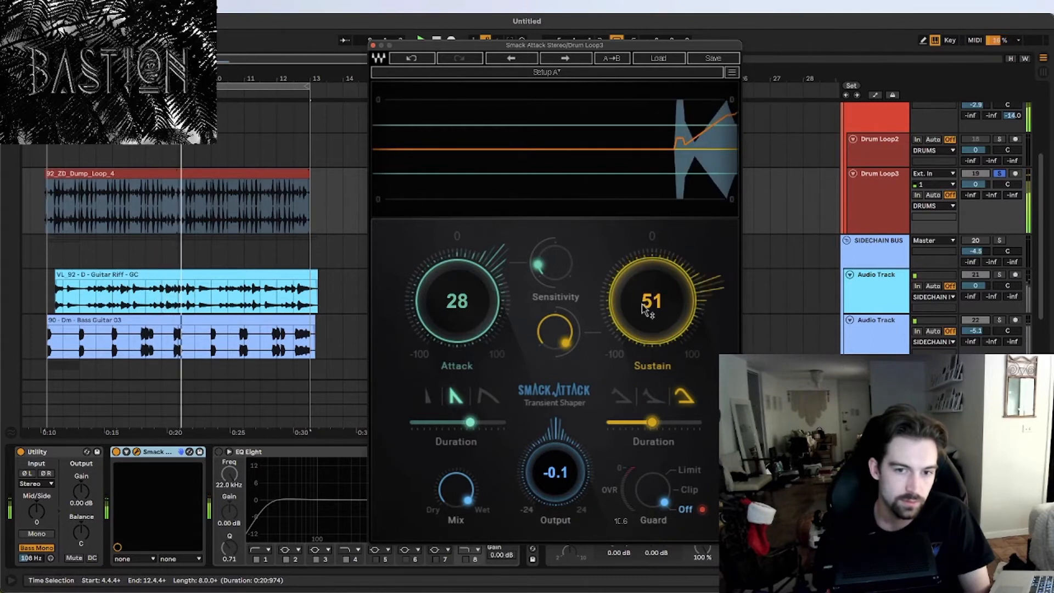
pyautogui.moveTo(479, 317); pyautogui.dragTo(479, 295)
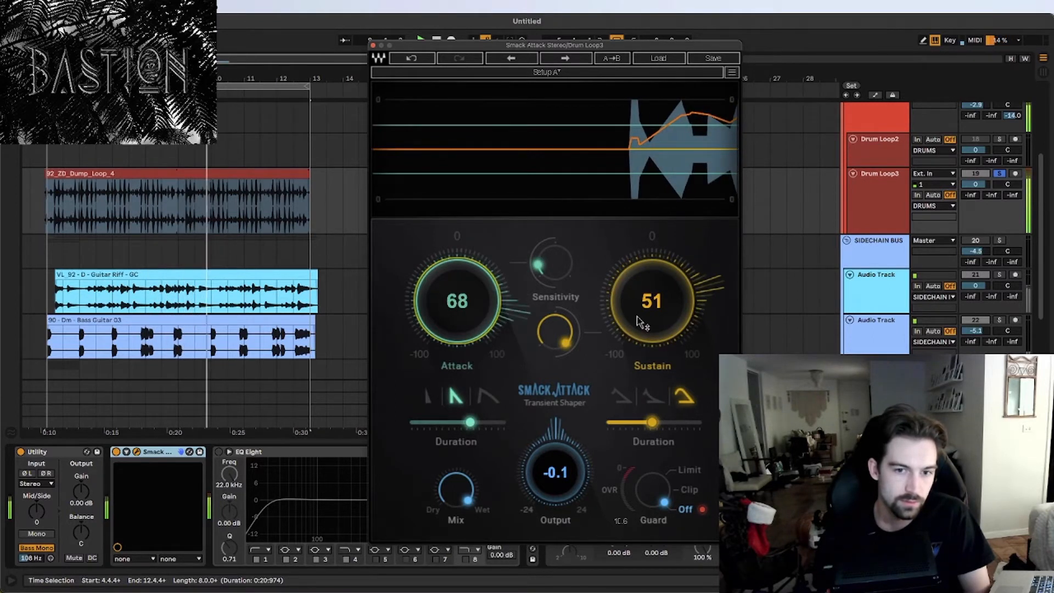
pyautogui.moveTo(640, 321); pyautogui.dragTo(640, 306)
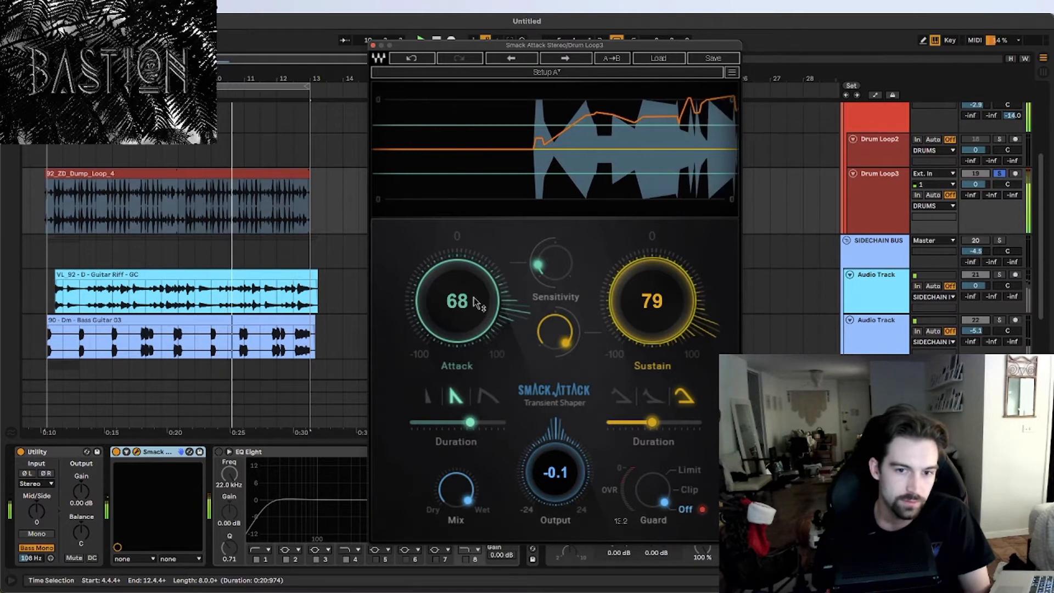
pyautogui.click(116, 451)
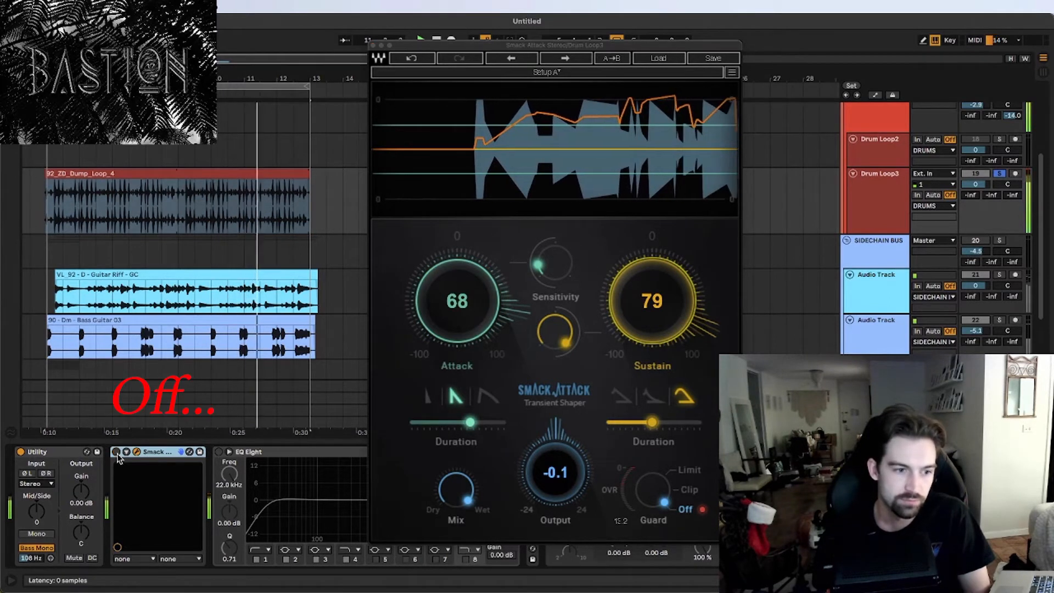
pyautogui.click(116, 451)
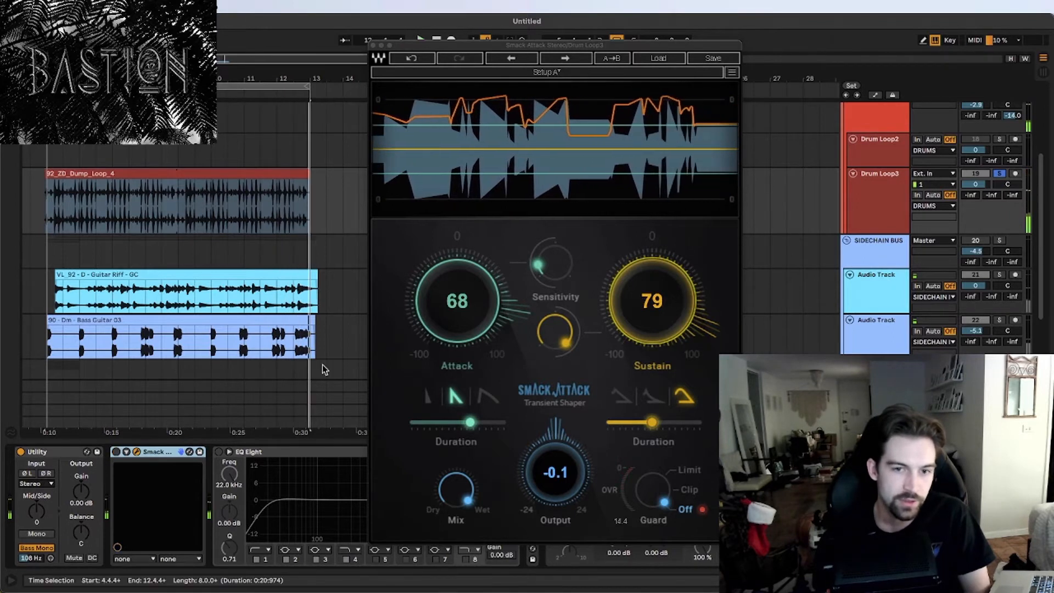
# Stop playback and reset the drum loop's Attack to 0 and Sustain to -1
pyautogui.press('space')
pyautogui.moveTo(453, 302); pyautogui.dragTo(453, 338)
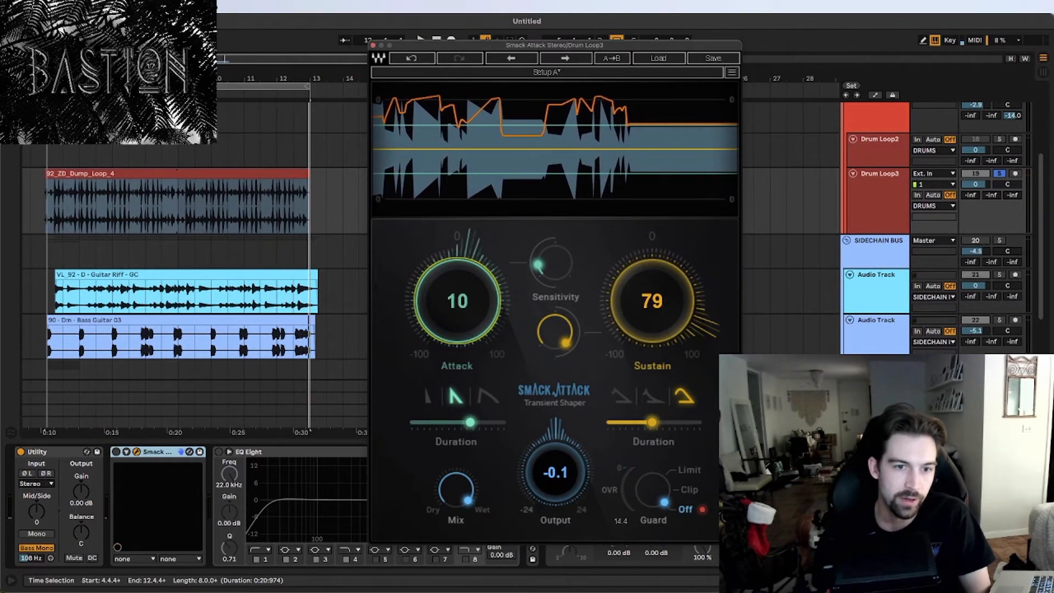
pyautogui.moveTo(663, 265); pyautogui.dragTo(663, 314)
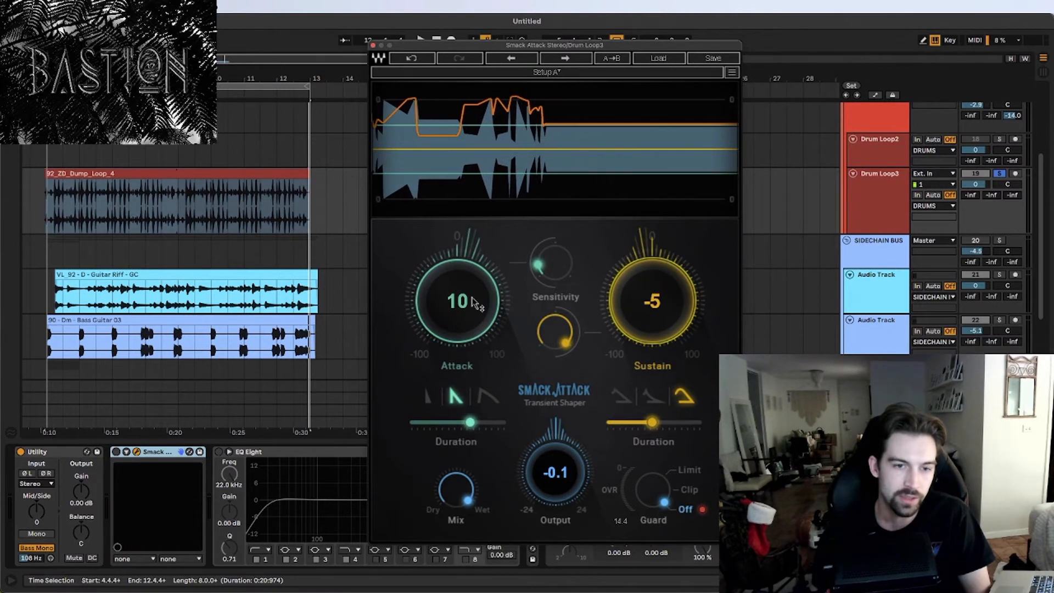
pyautogui.moveTo(473, 302); pyautogui.dragTo(473, 308)
pyautogui.moveTo(636, 264)
pyautogui.mouseDown()
pyautogui.moveTo(635, 286)
pyautogui.moveTo(644, 266)
pyautogui.mouseUp()
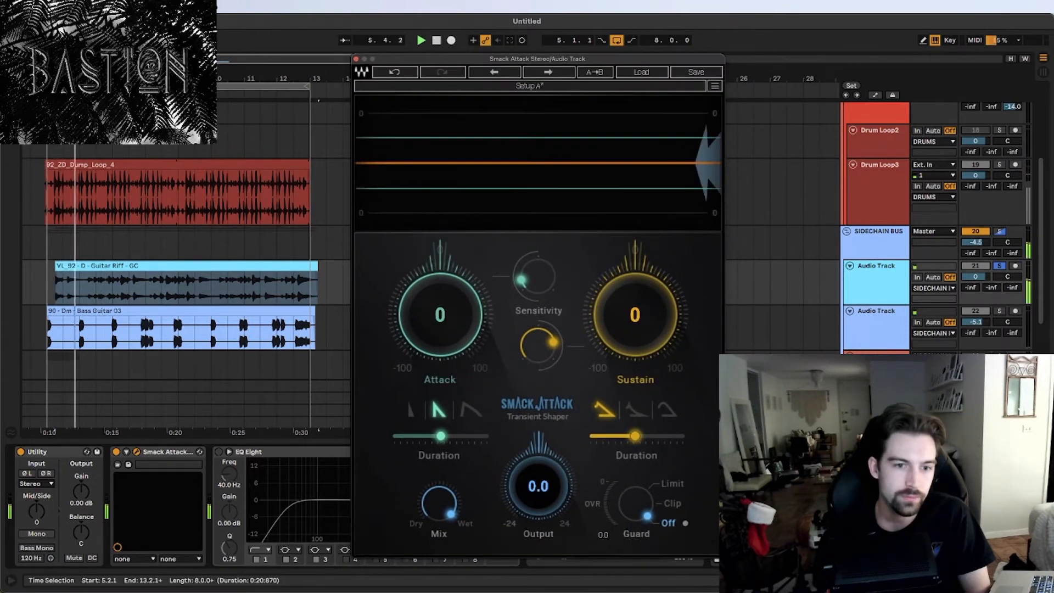
# Set the guitar's Attack to 20 with sensitivity 13.9, the third attack shape and duration 22.94, comparing the plugin off and on
pyautogui.moveTo(439, 315); pyautogui.dragTo(440, 313)
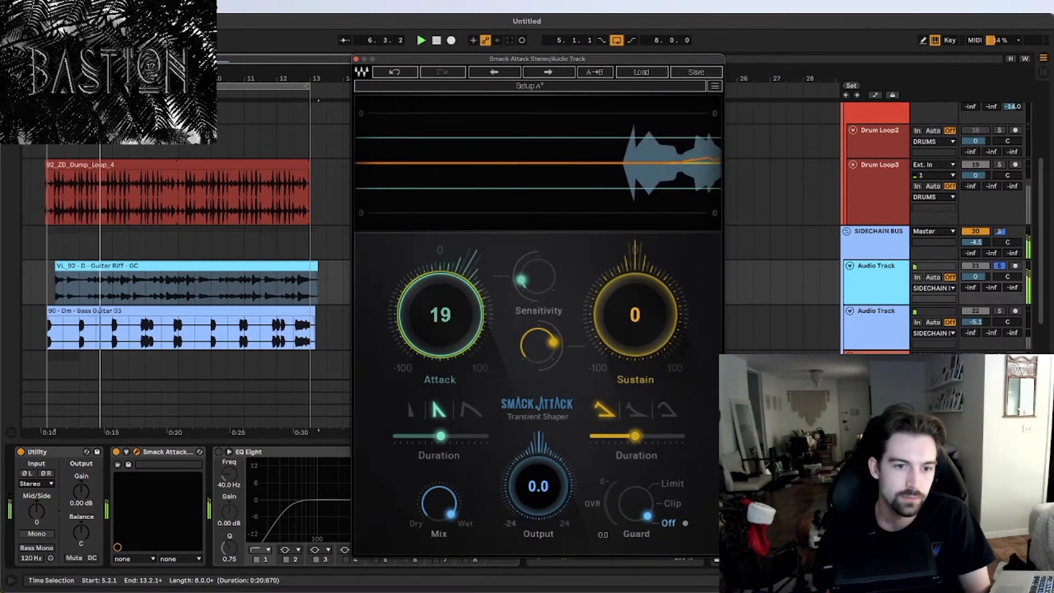
pyautogui.moveTo(536, 281); pyautogui.dragTo(537, 276)
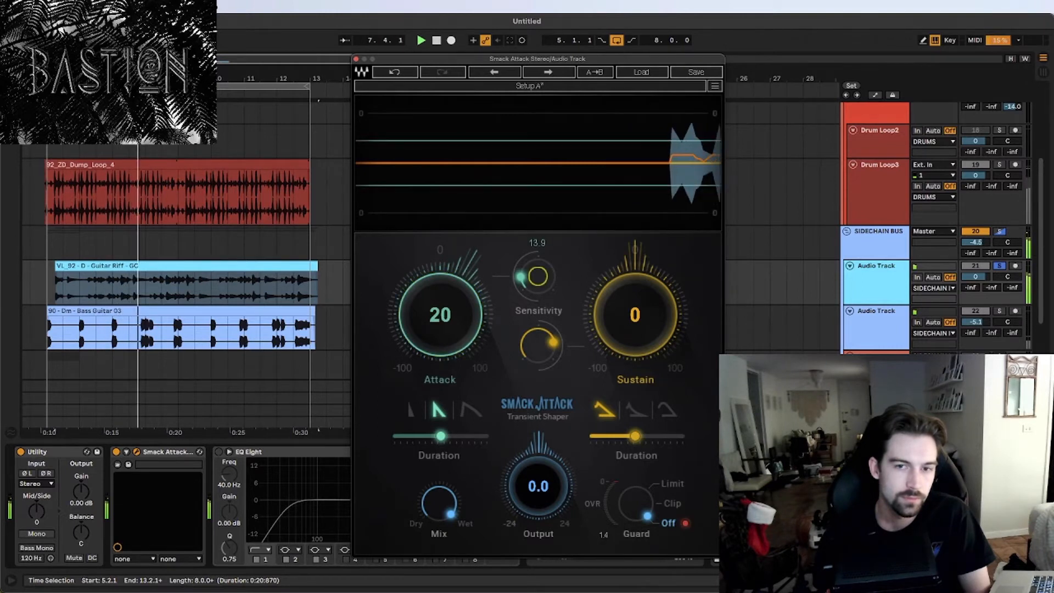
pyautogui.click(468, 413)
pyautogui.moveTo(439, 438); pyautogui.dragTo(447, 436)
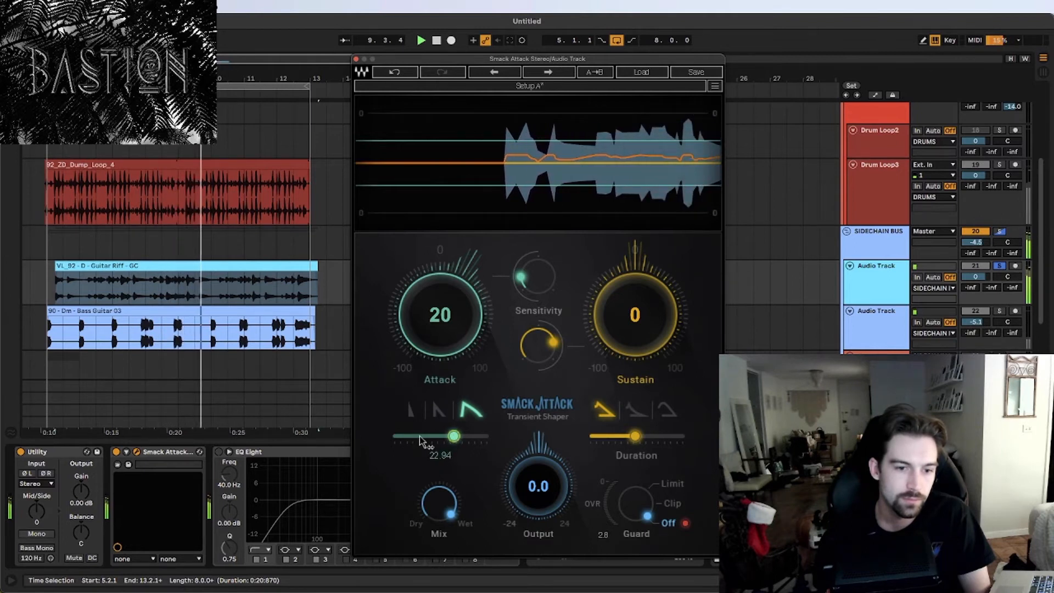
pyautogui.click(116, 452)
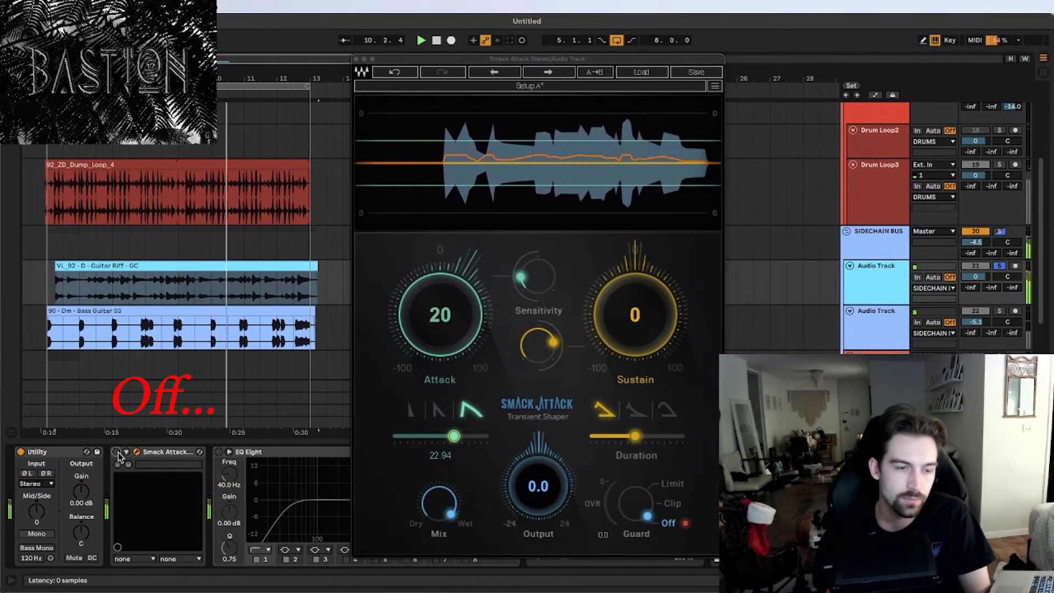
pyautogui.click(116, 451)
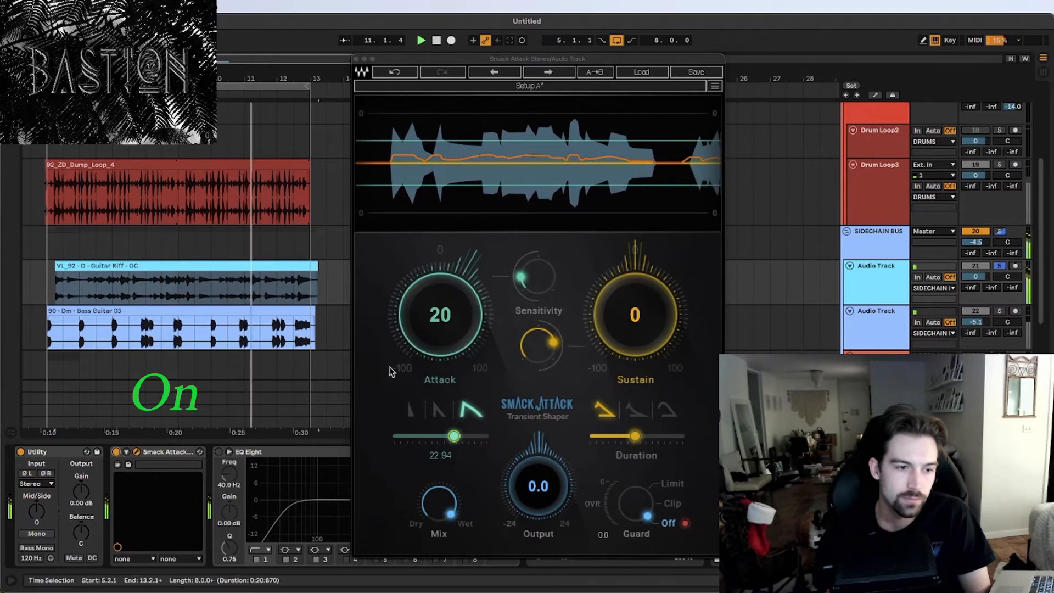
# Try a Sustain of -53 on the guitar, set Attack to 24, and raise Sustain to 53 with a shorter duration
pyautogui.moveTo(635, 315); pyautogui.dragTo(635, 368)
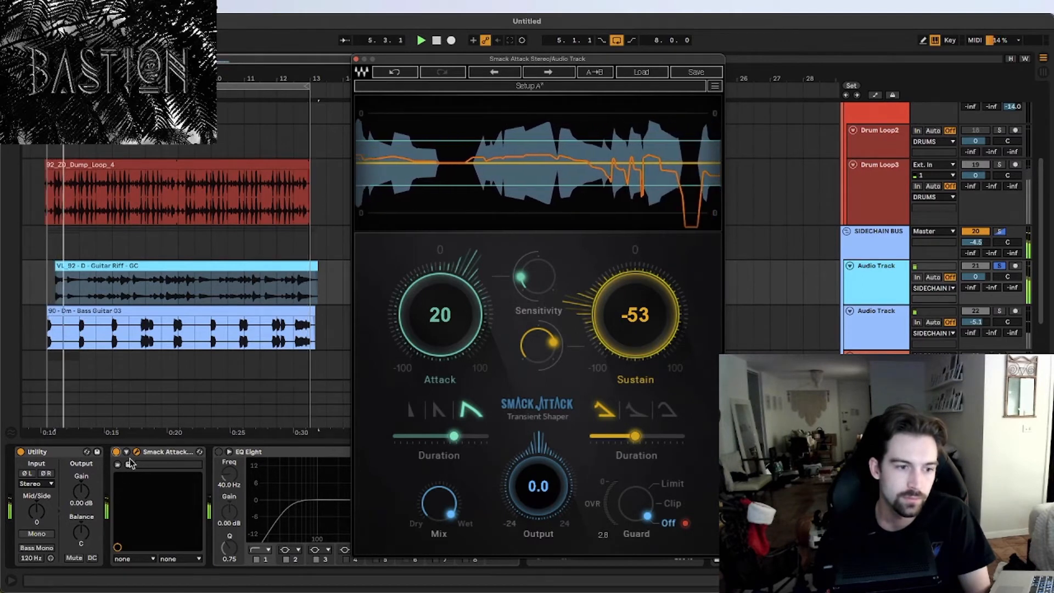
pyautogui.moveTo(439, 316); pyautogui.dragTo(439, 311)
pyautogui.moveTo(635, 435); pyautogui.dragTo(609, 436)
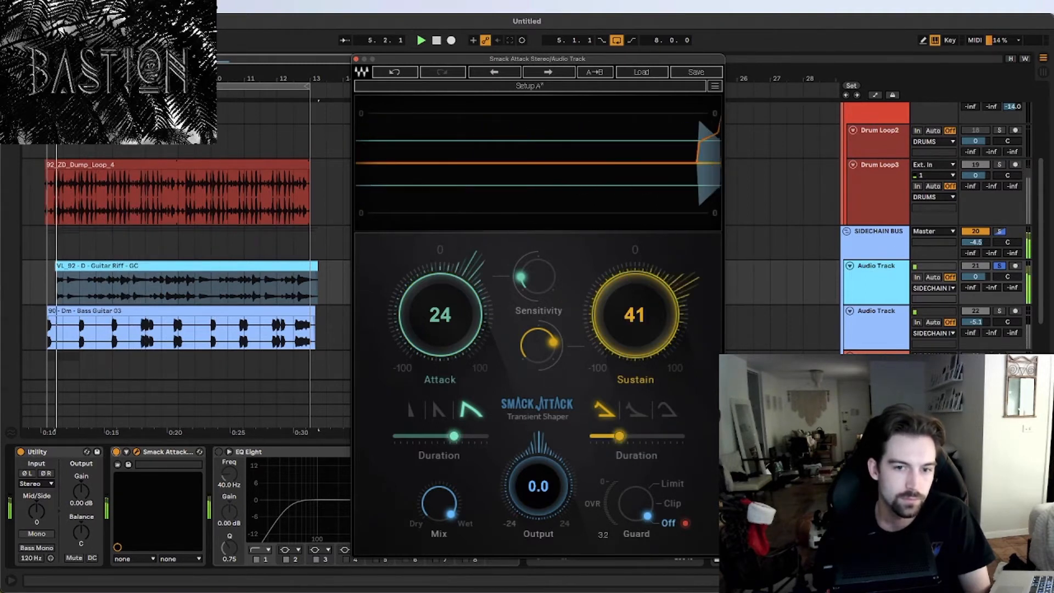
pyautogui.moveTo(635, 315); pyautogui.dragTo(635, 307)
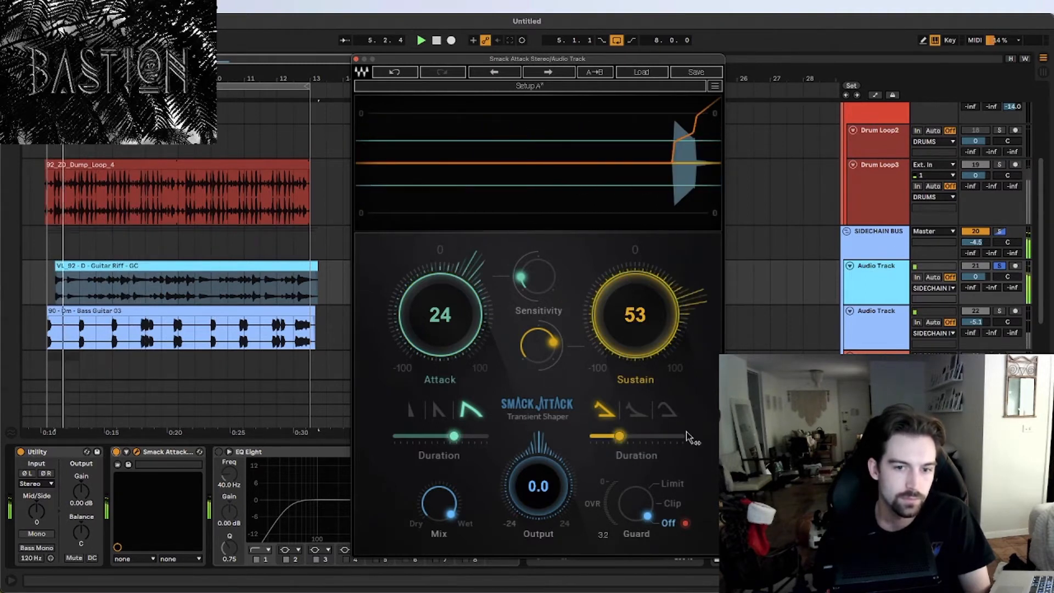
# Switch the guitar to the third sustain shape with a longer sustain duration, comparing the sound with the plugin off and on
pyautogui.click(666, 410)
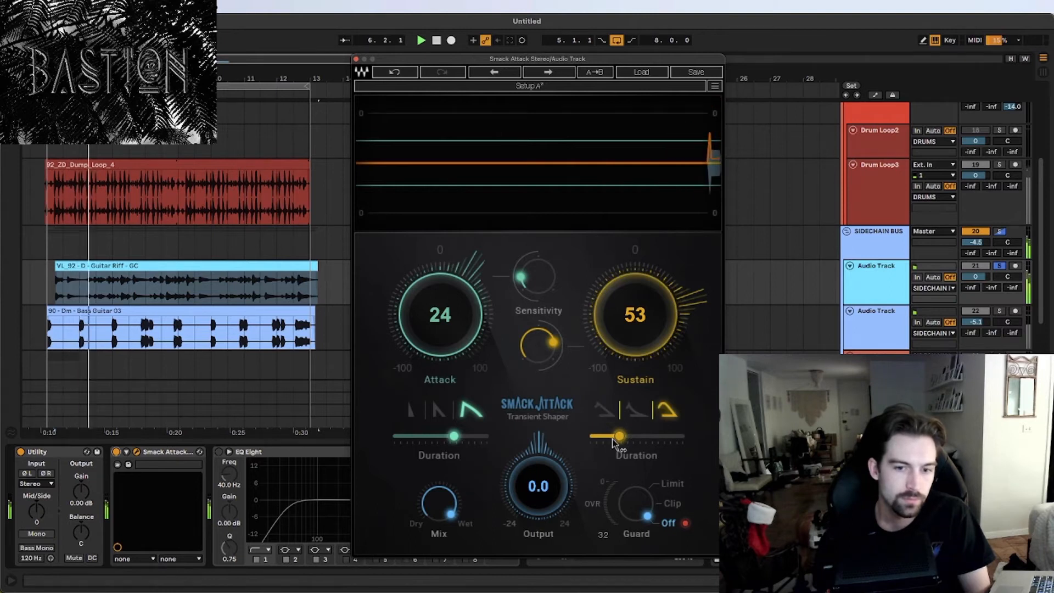
pyautogui.moveTo(620, 436); pyautogui.dragTo(664, 436)
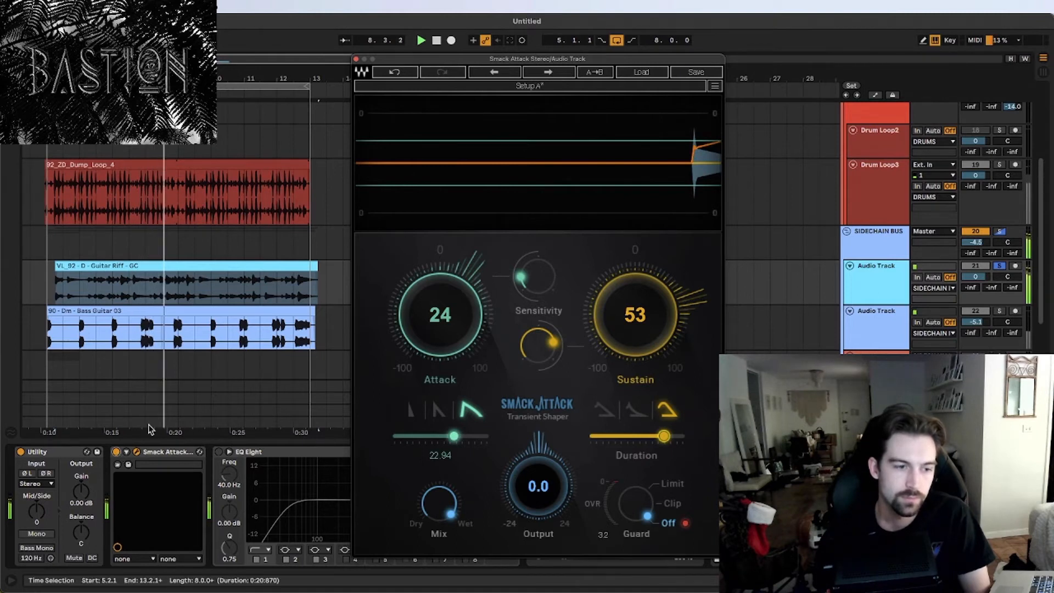
pyautogui.click(116, 452)
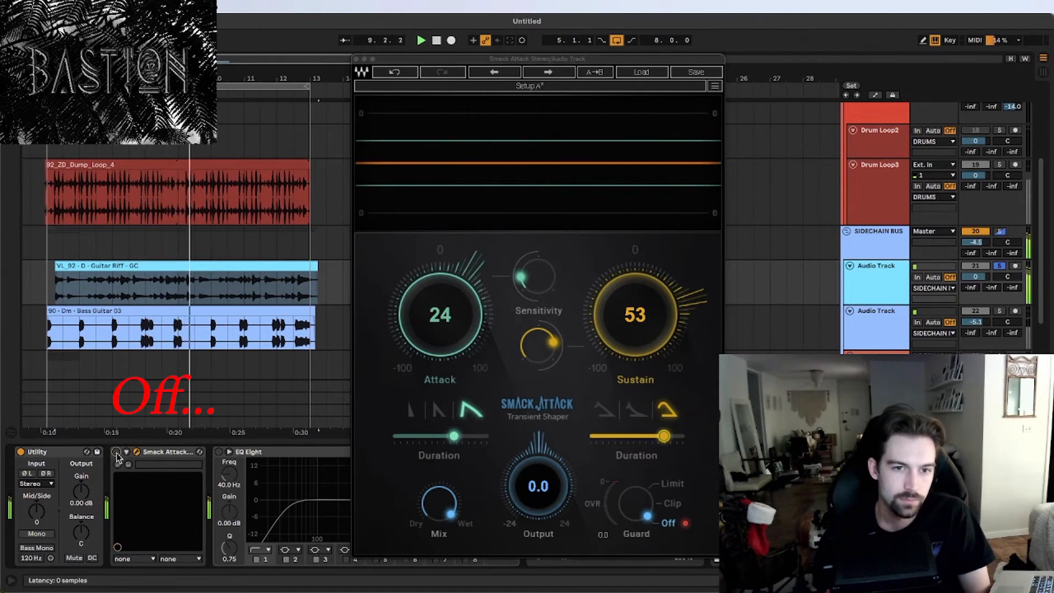
pyautogui.click(117, 452)
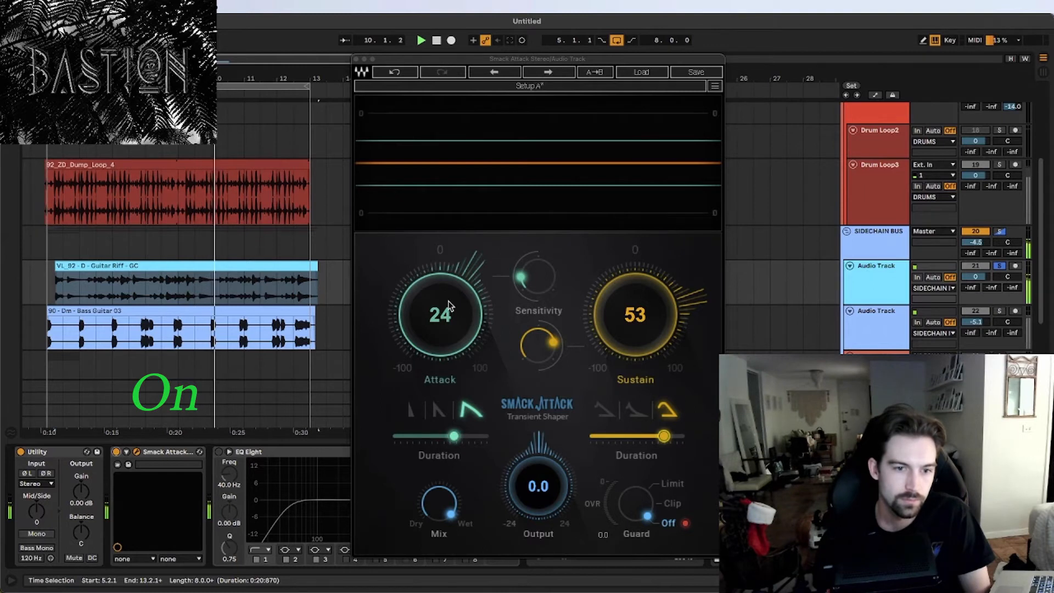
# Try an Attack of -61 with a Sustain of 61 on the guitar, comparing the plugin off and on
pyautogui.moveTo(448, 305); pyautogui.dragTo(448, 349)
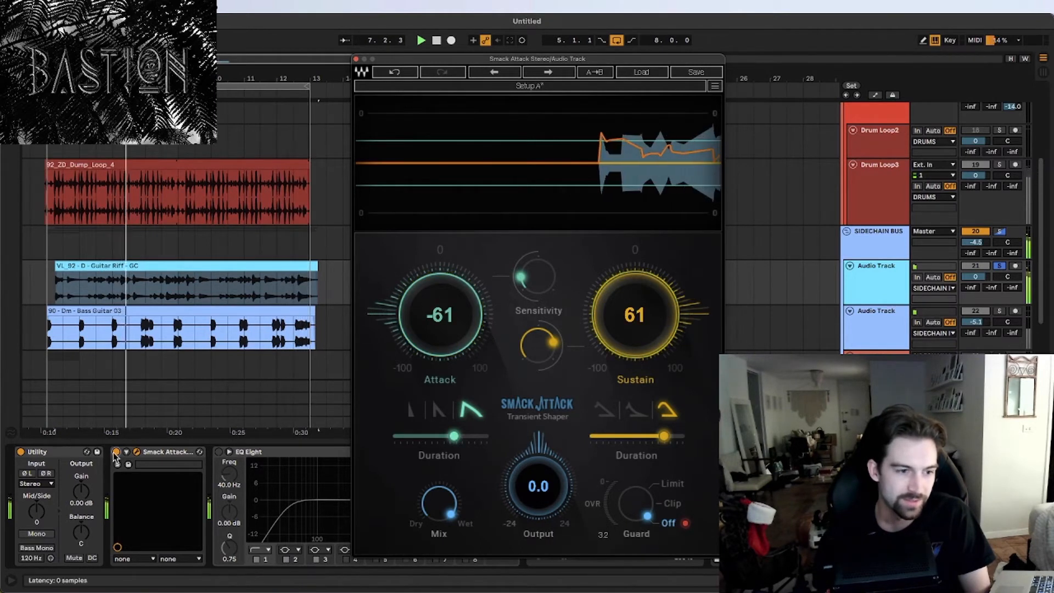
pyautogui.click(116, 452)
pyautogui.click(116, 452)
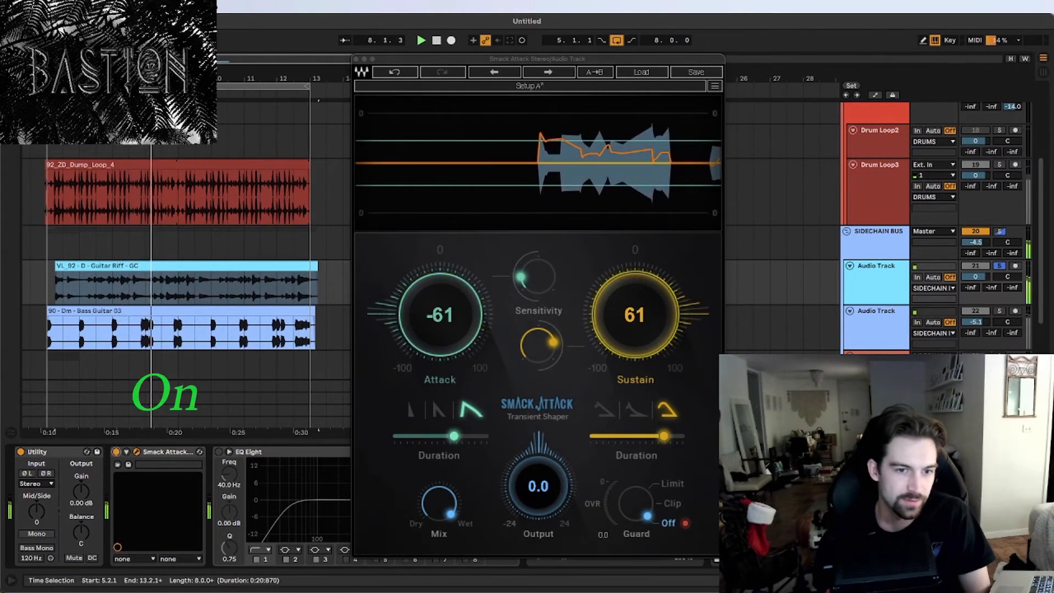
# Set the guitar's Attack to 23 and Sustain to 10 with the middle sustain shape, adjusting both the attack and sustain sensitivities
pyautogui.moveTo(434, 329); pyautogui.dragTo(421, 376)
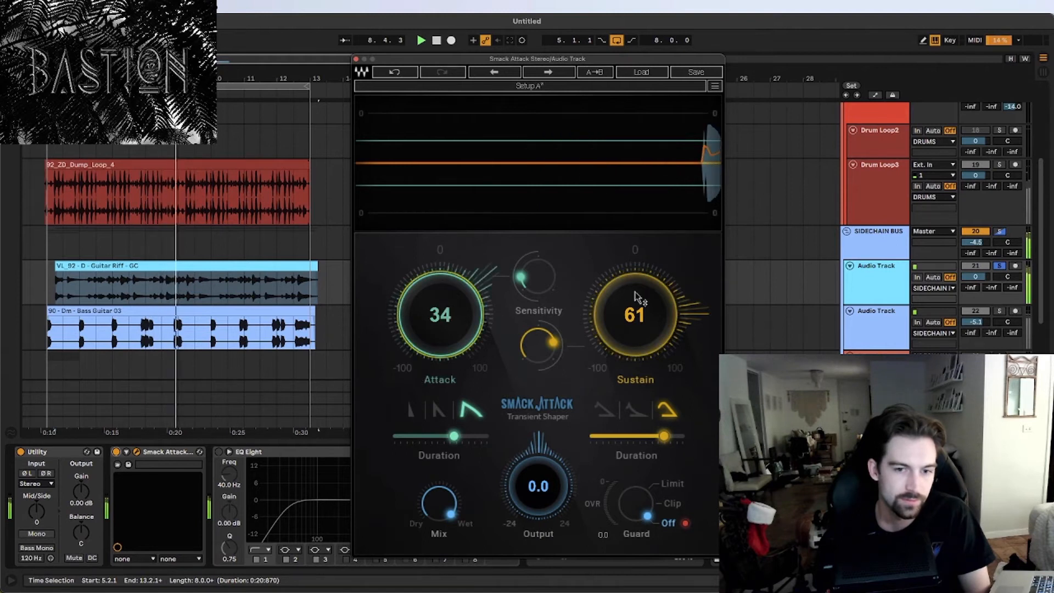
pyautogui.moveTo(635, 316); pyautogui.dragTo(635, 353)
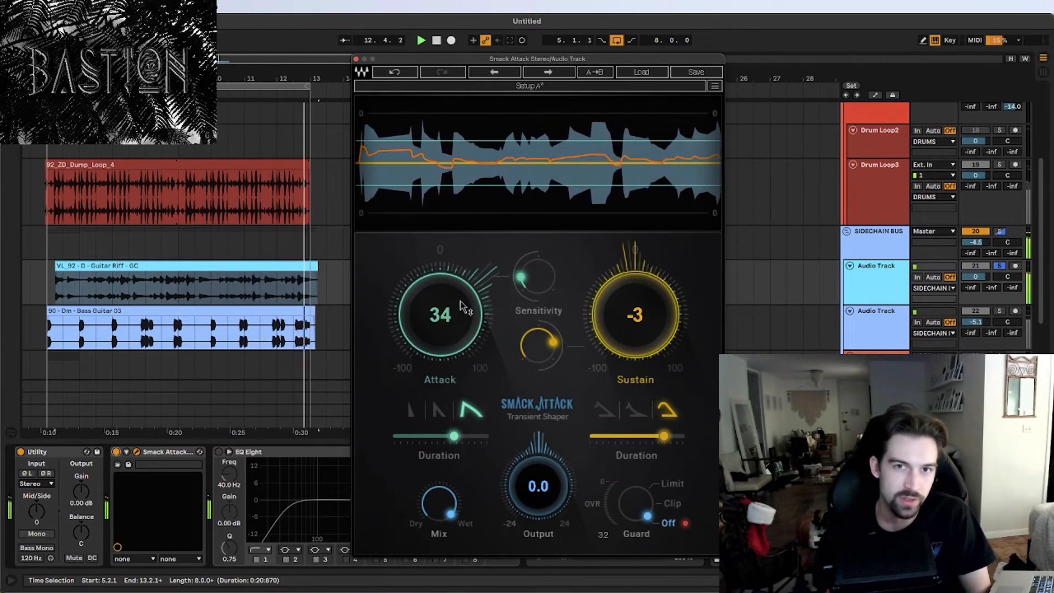
pyautogui.moveTo(531, 280); pyautogui.dragTo(532, 278)
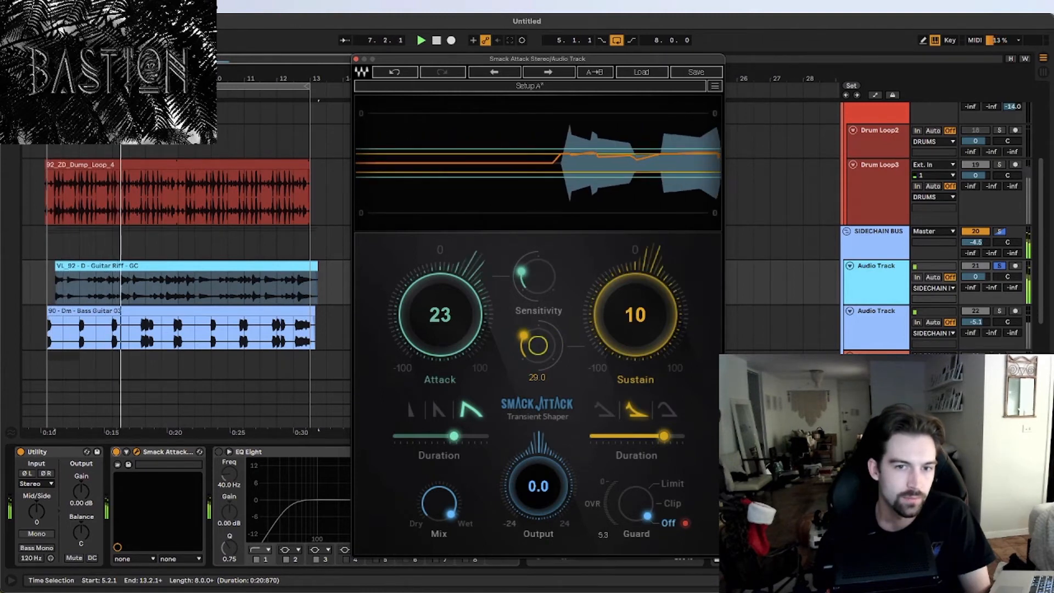
pyautogui.moveTo(541, 352); pyautogui.dragTo(540, 341)
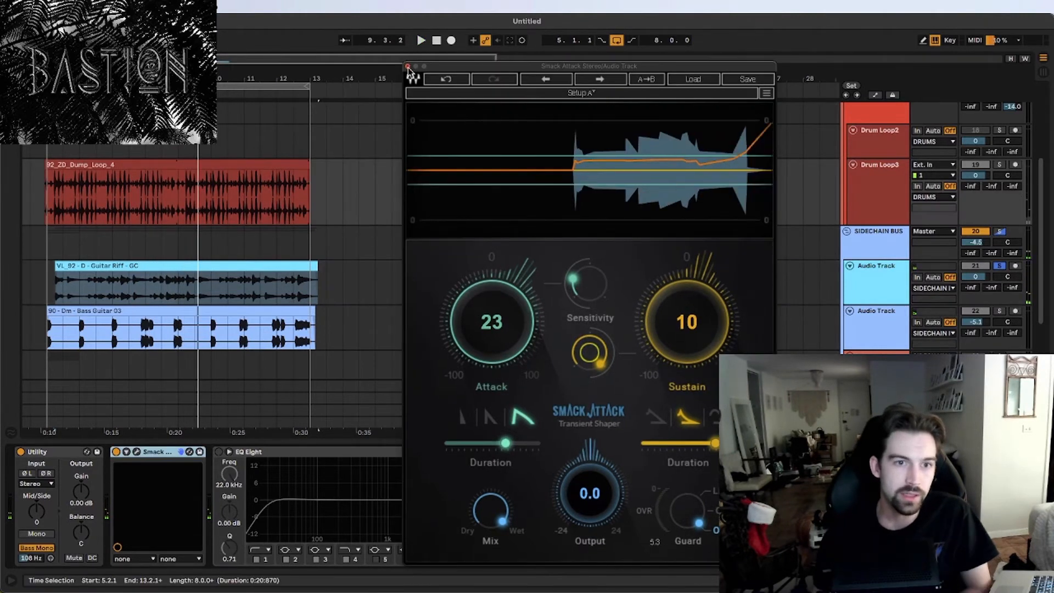
# Close the guitar's plugin window, open Smack Attack on the Drum Loop3 track, and start playback
pyautogui.click(407, 66)
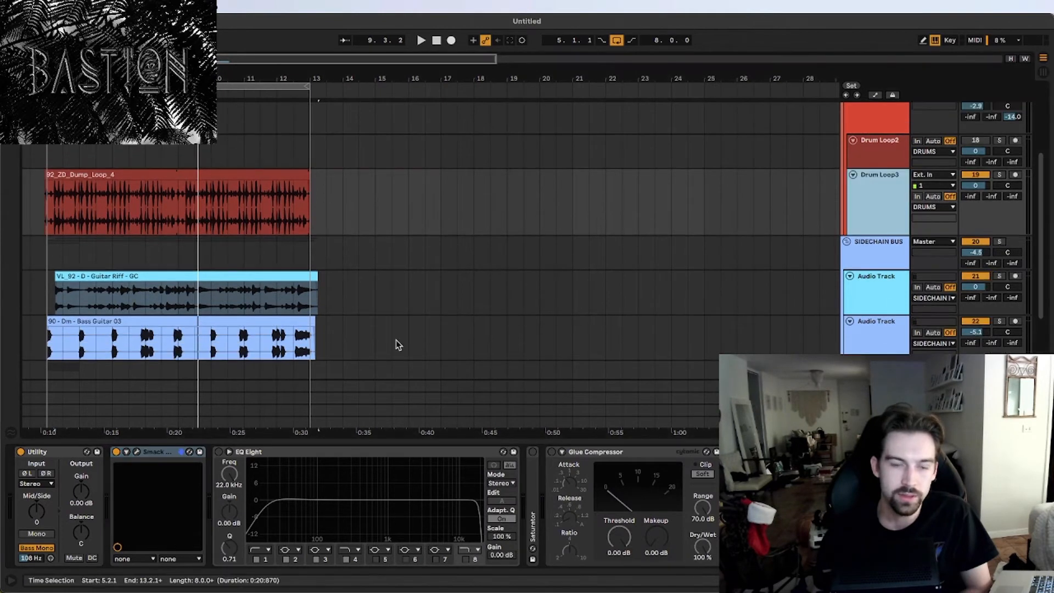
pyautogui.click(137, 452)
pyautogui.press('space')
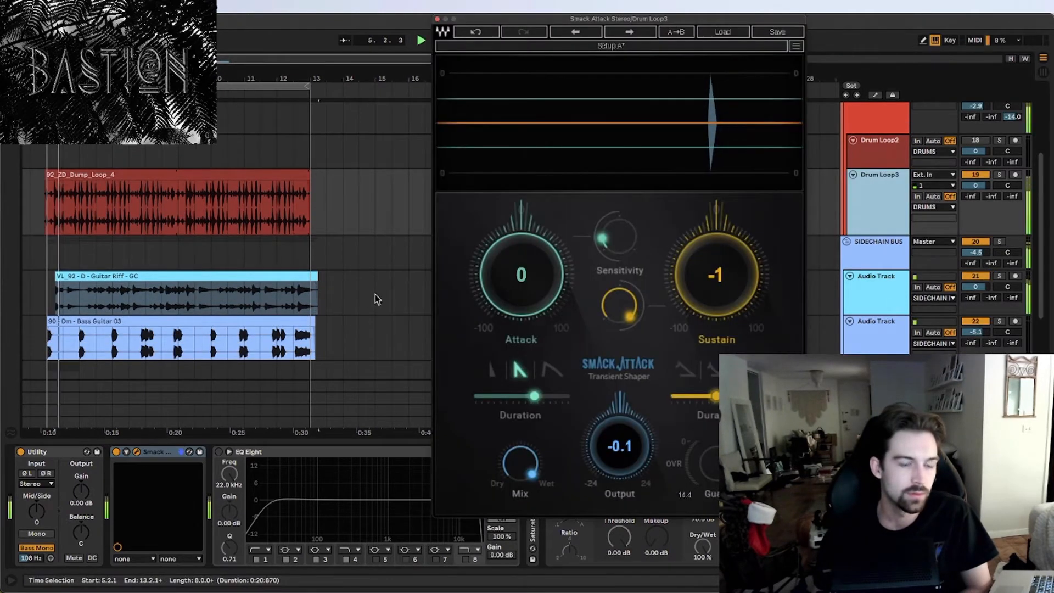
pyautogui.moveTo(583, 19); pyautogui.dragTo(543, 20)
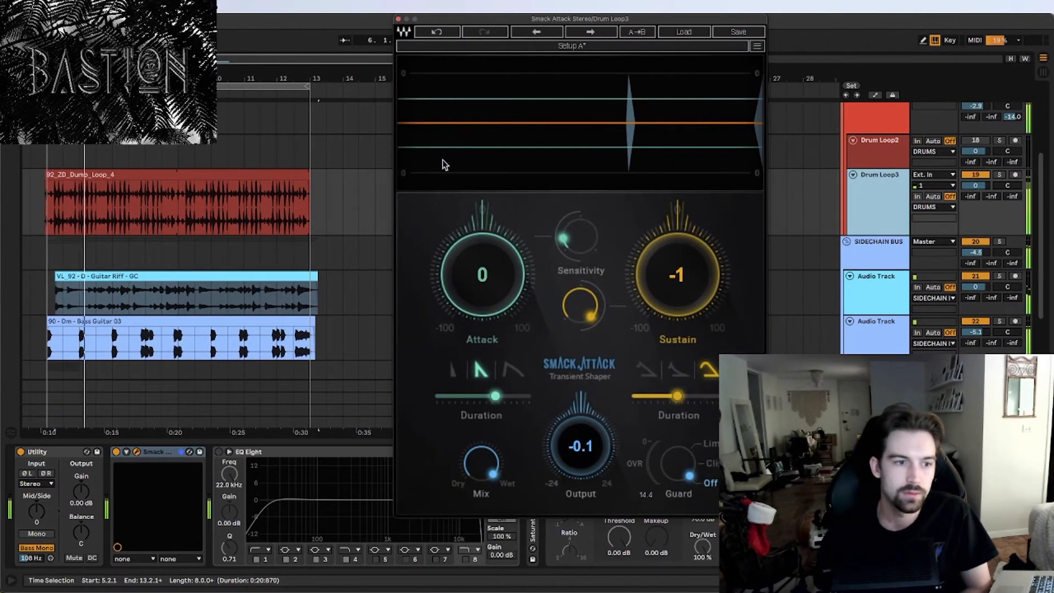
# Set the drum loop's Attack to 19 and Sustain to 37, using the first attack shape and the first sustain shape
pyautogui.moveTo(463, 290); pyautogui.dragTo(492, 263)
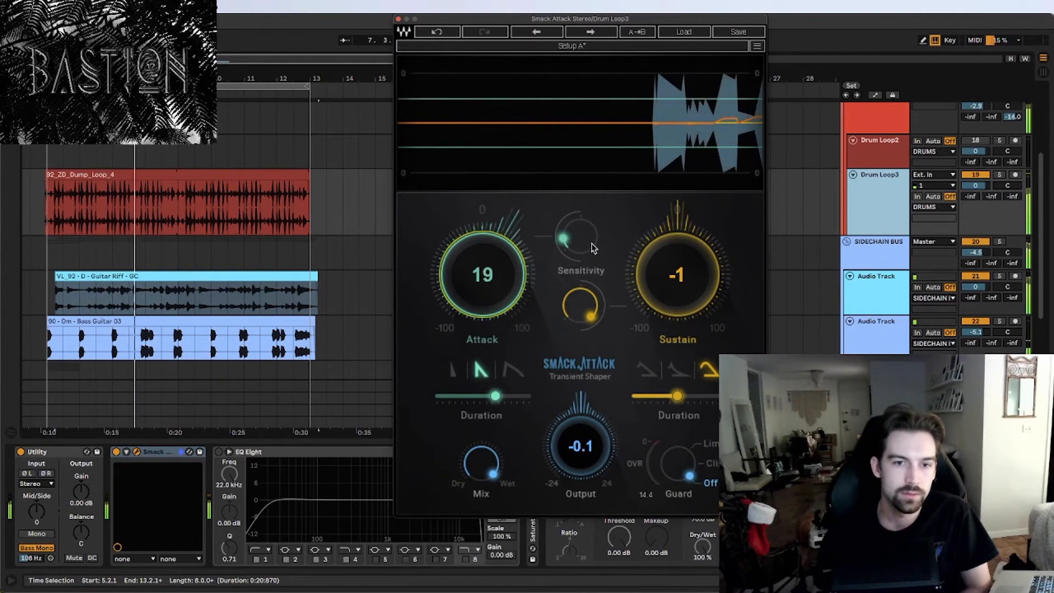
pyautogui.moveTo(581, 239)
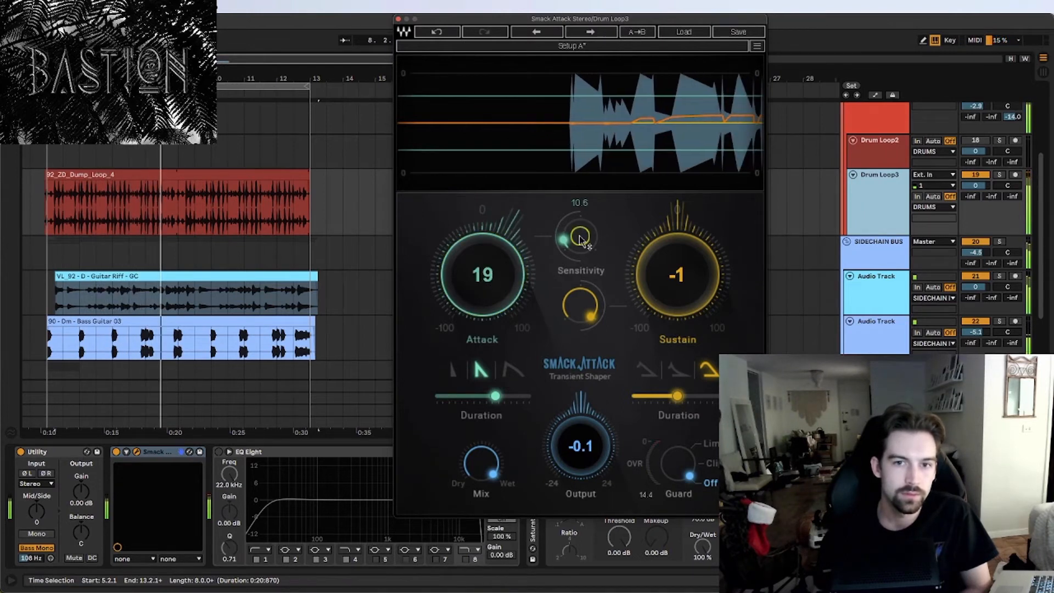
pyautogui.moveTo(677, 277); pyautogui.dragTo(679, 257)
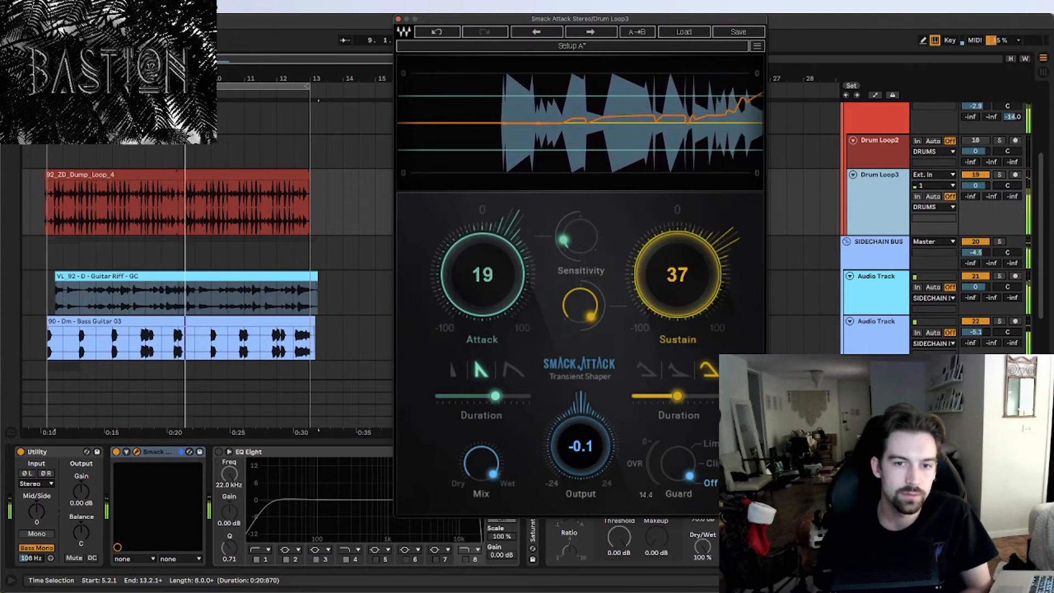
pyautogui.click(648, 371)
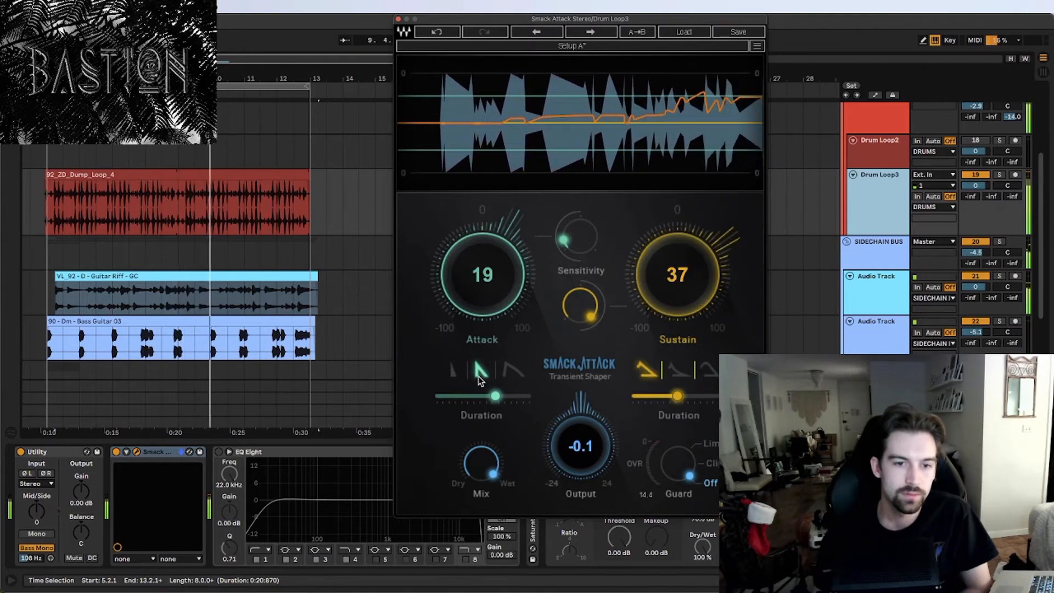
pyautogui.click(452, 370)
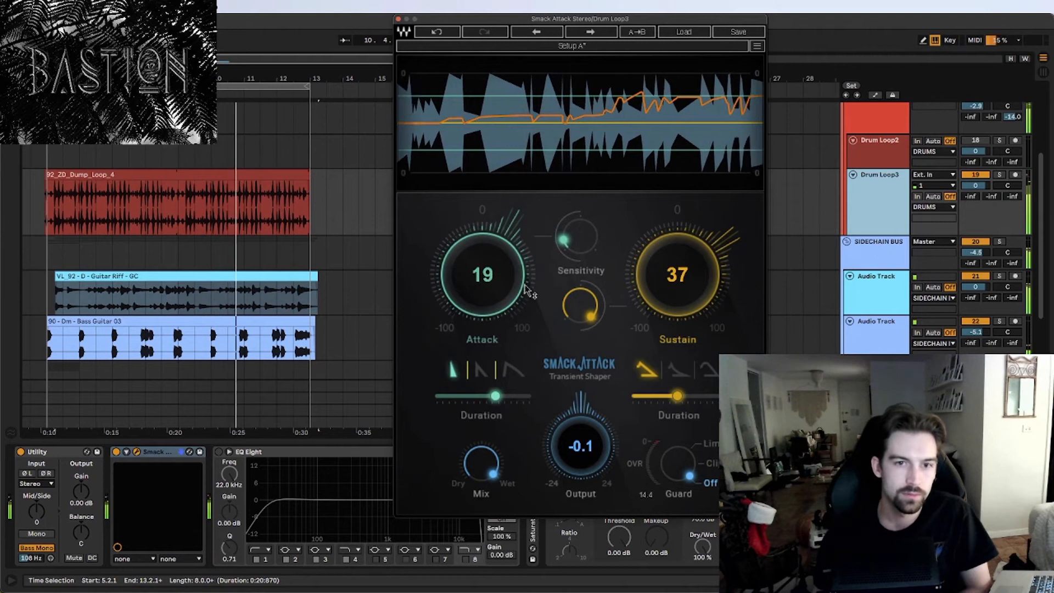
# Set the Attack to 22 and the Sustain to -27, using the third sustain shape
pyautogui.moveTo(483, 275); pyautogui.dragTo(484, 267)
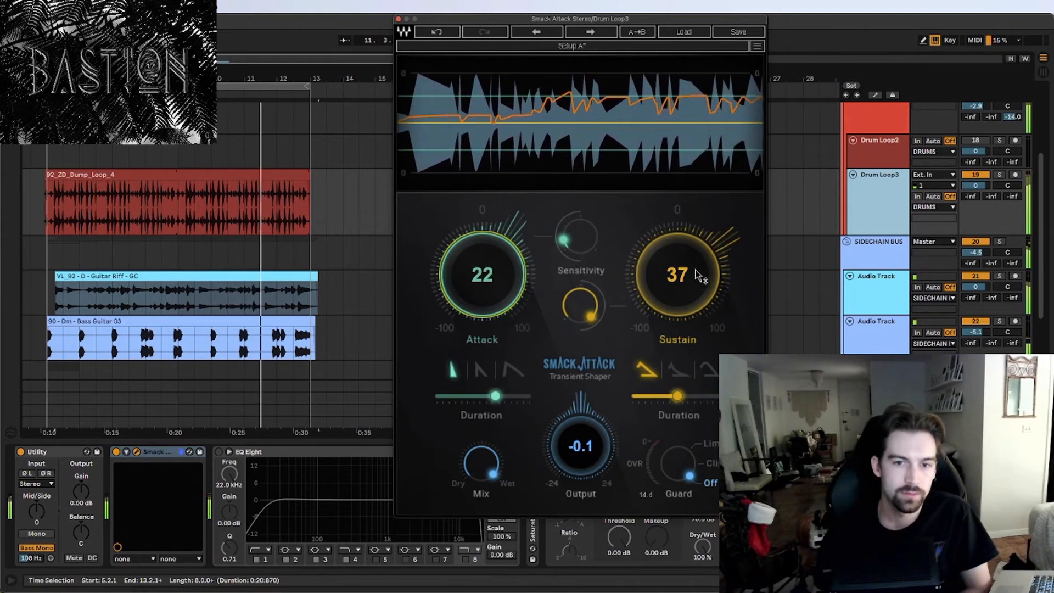
pyautogui.moveTo(696, 274); pyautogui.dragTo(668, 258)
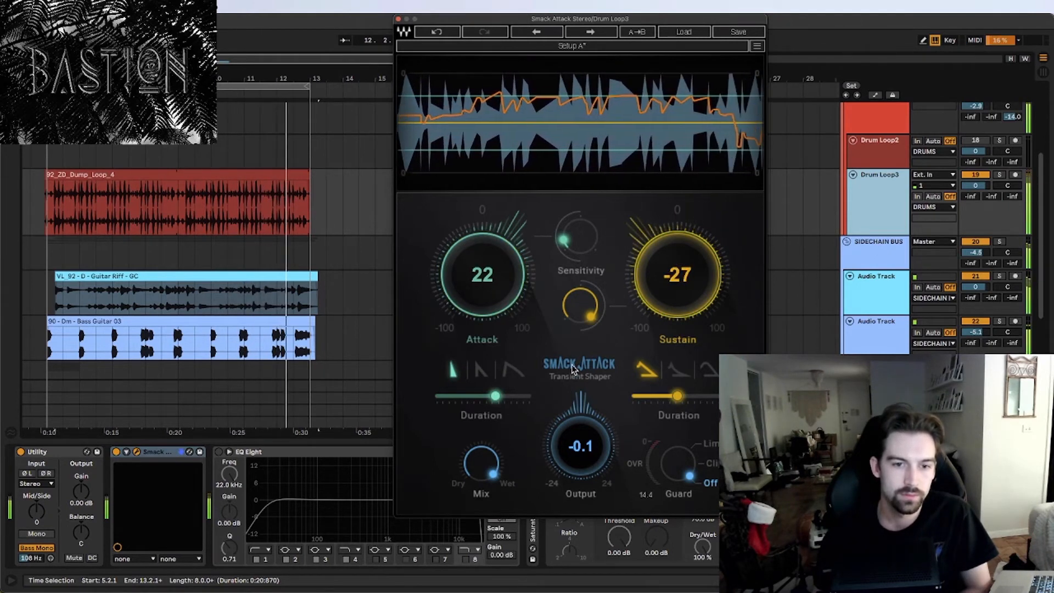
pyautogui.click(709, 369)
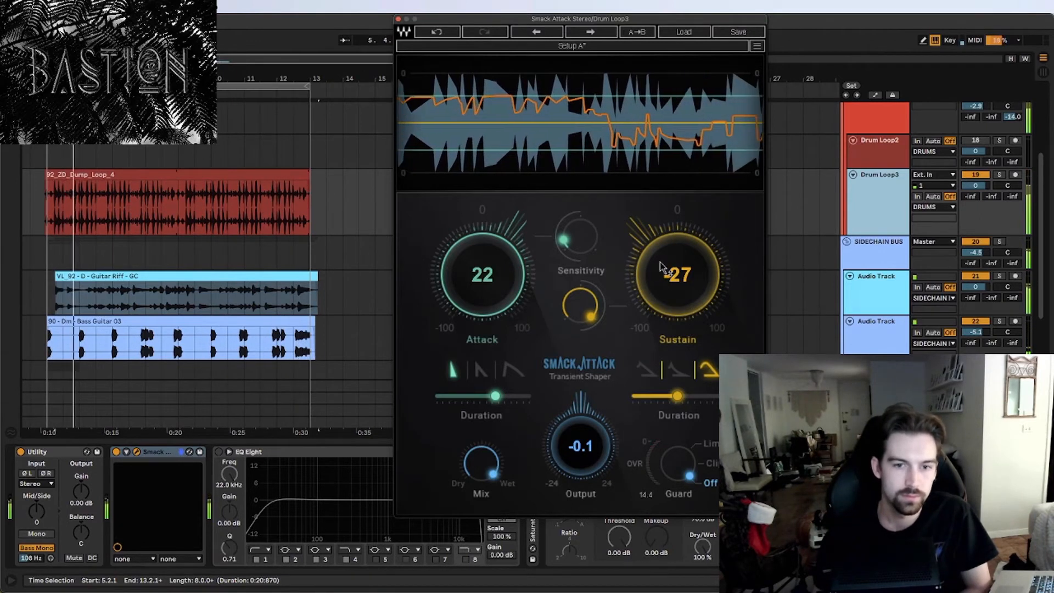
# Try a Sustain of -33 with an Attack of 33, raise the Sustain to 42, and stop playback
pyautogui.moveTo(667, 285); pyautogui.dragTo(609, 428)
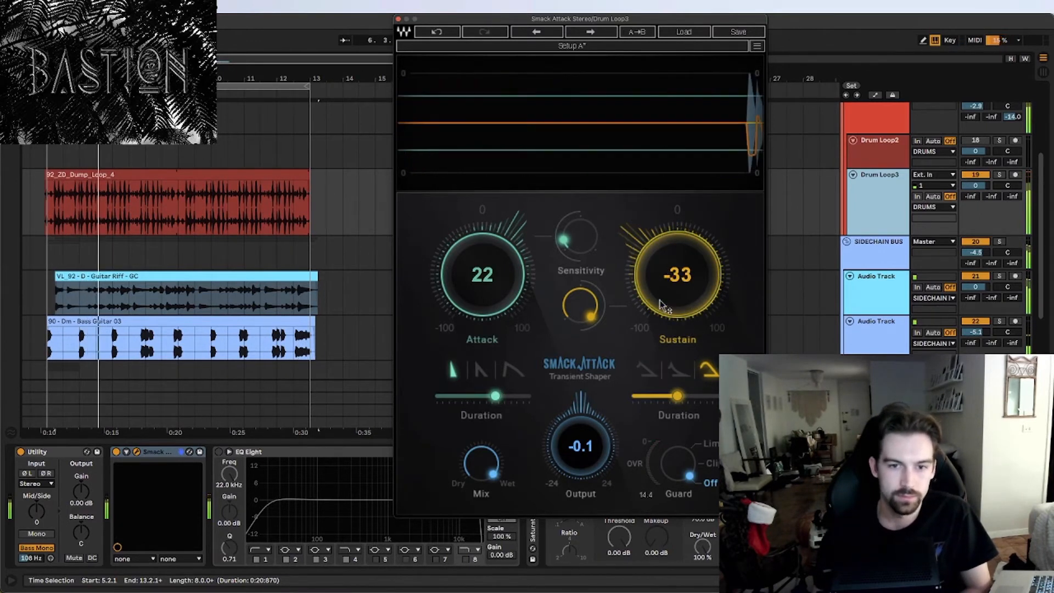
pyautogui.moveTo(488, 291); pyautogui.dragTo(501, 306)
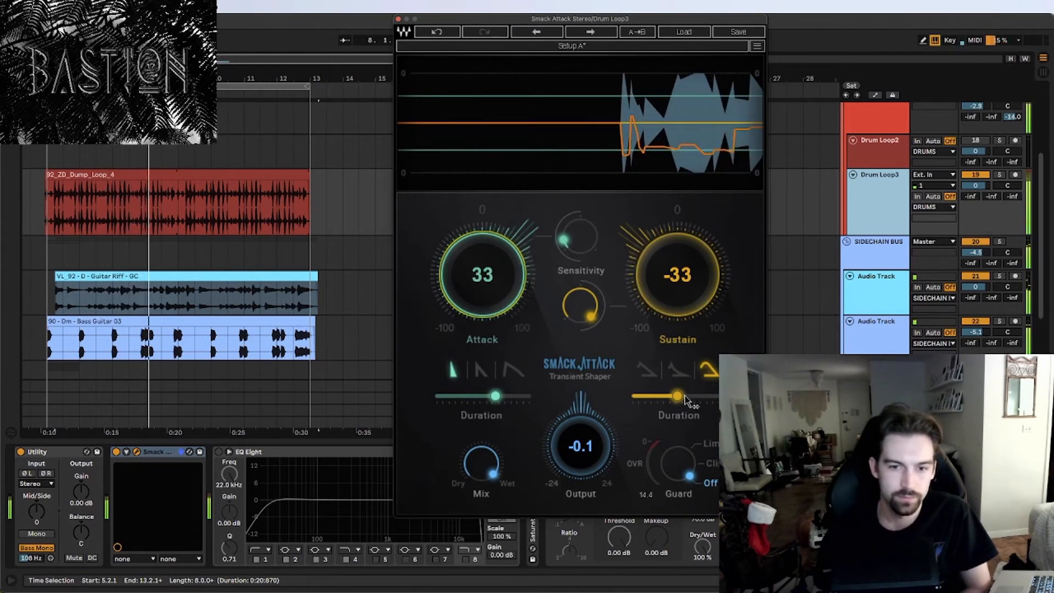
pyautogui.moveTo(678, 291); pyautogui.dragTo(682, 275)
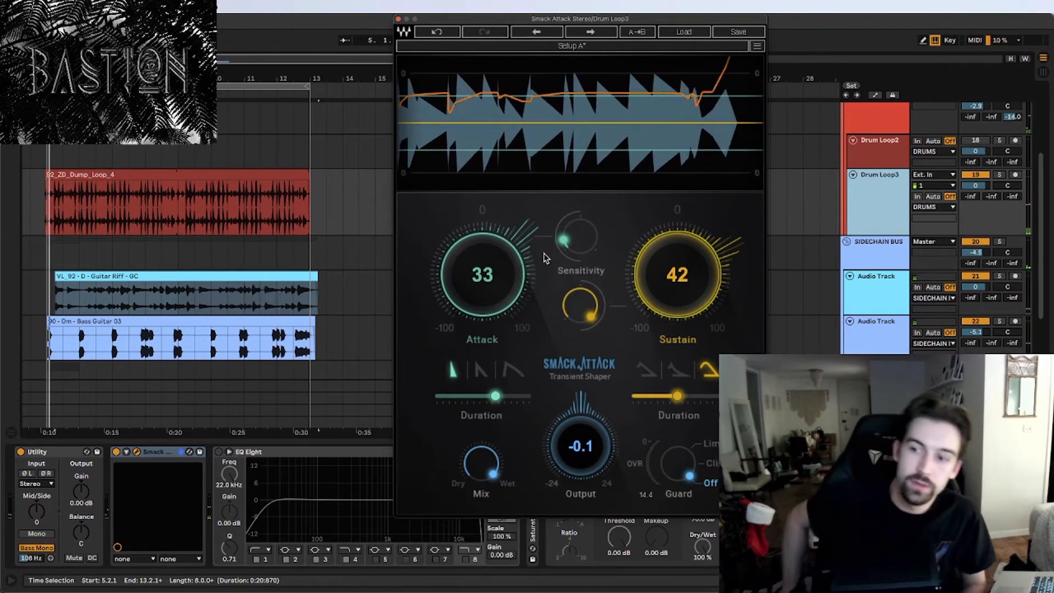
pyautogui.press('space')
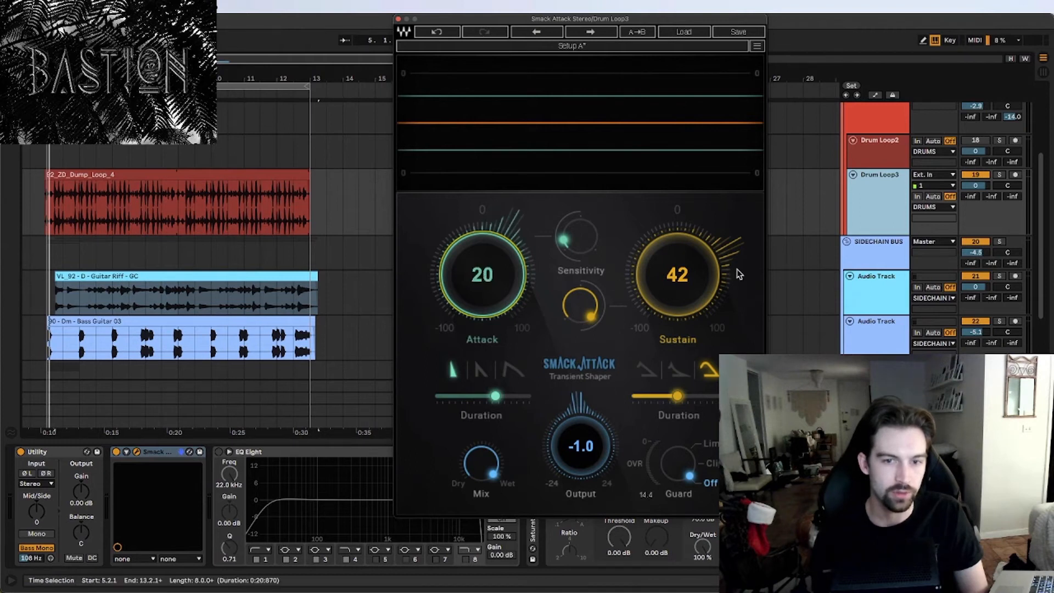
# Set the Sustain to 16 and try the output Guard in its Clip and Limit modes
pyautogui.moveTo(677, 274); pyautogui.dragTo(677, 296)
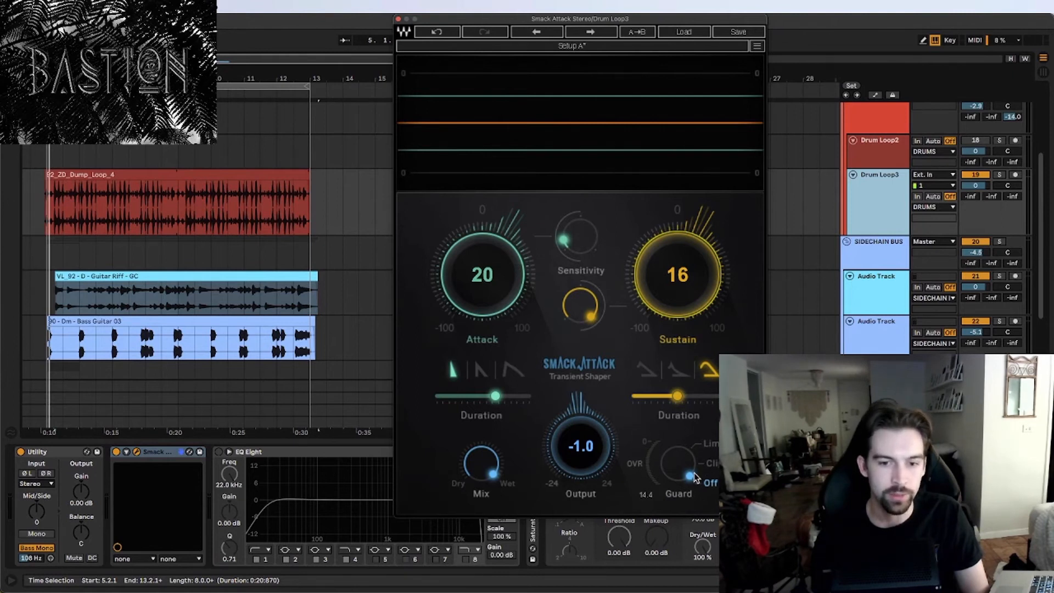
pyautogui.click(708, 463)
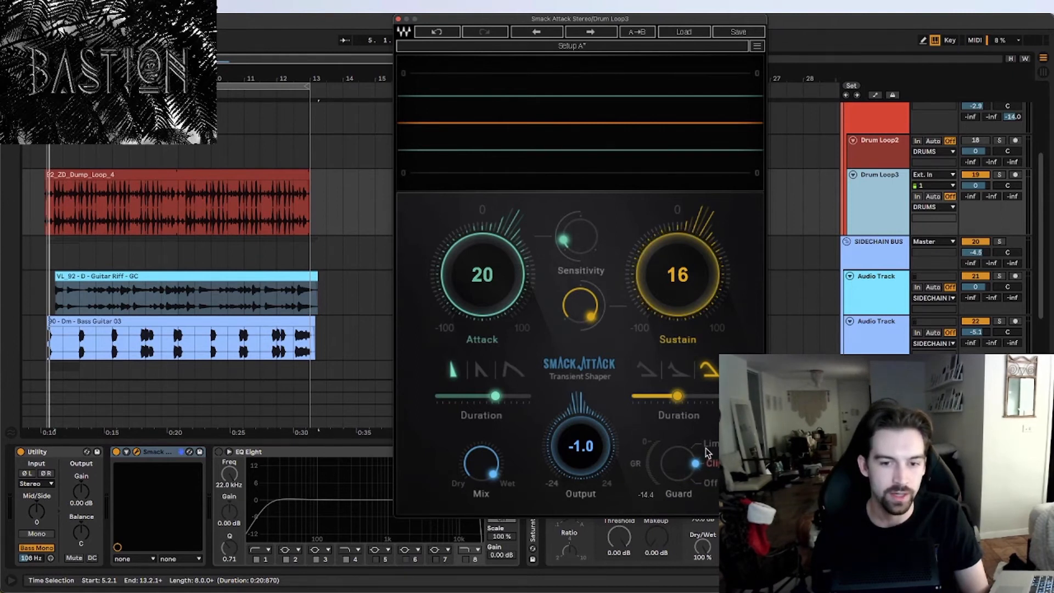
pyautogui.press('space')
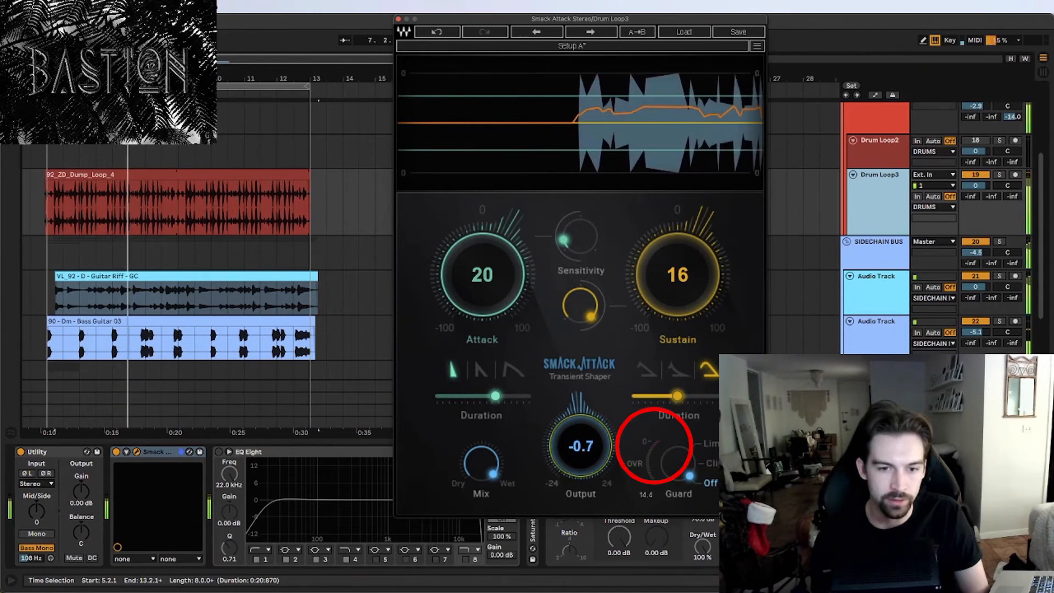
pyautogui.click(696, 449)
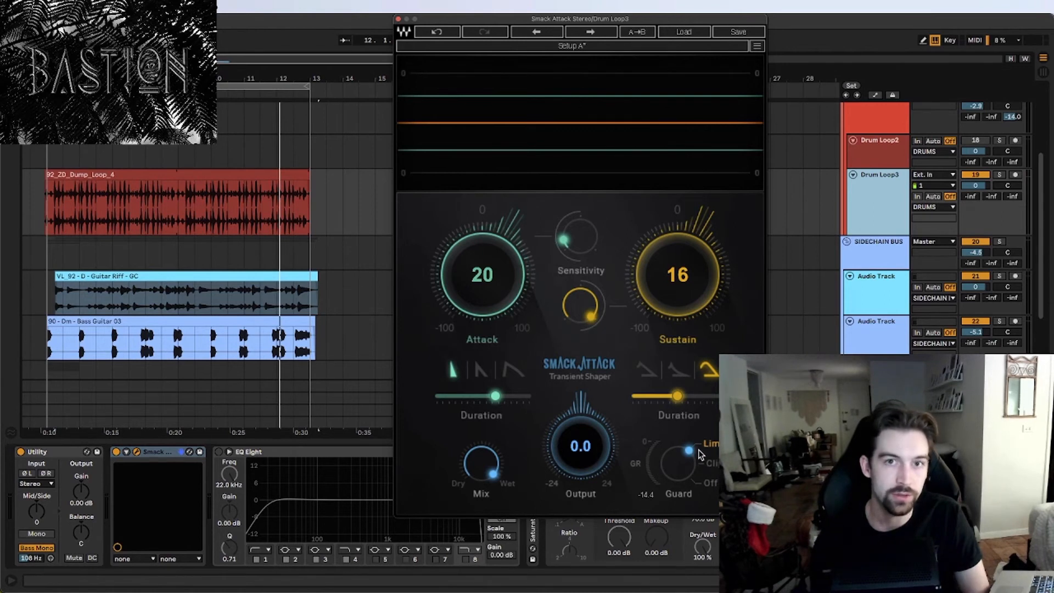
pyautogui.click(710, 462)
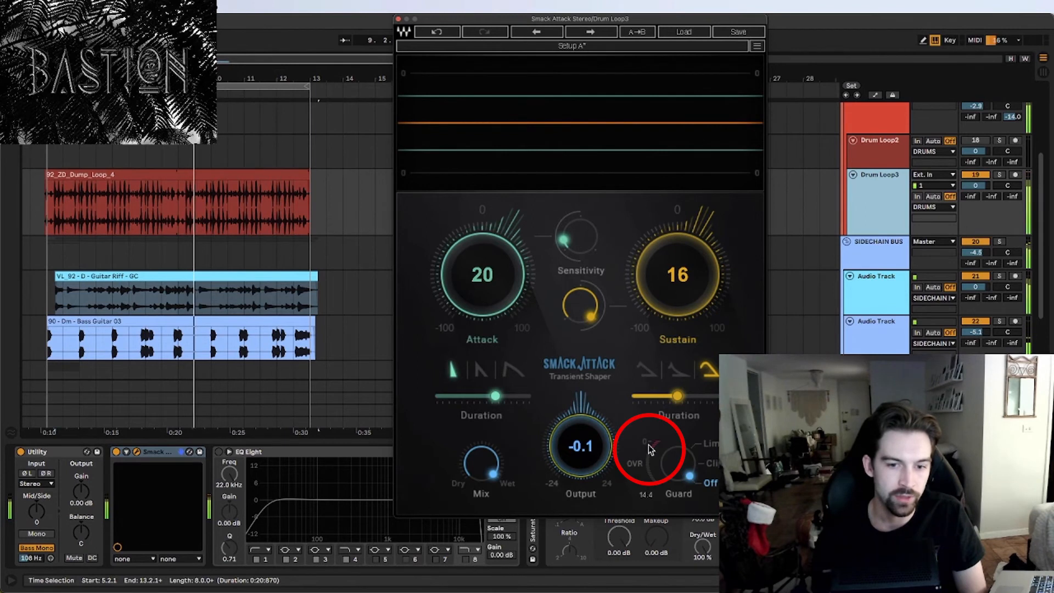
# Raise the Attack to 42 and the Sustain to 38, and lower the Output to -2.0
pyautogui.moveTo(592, 438); pyautogui.dragTo(591, 439)
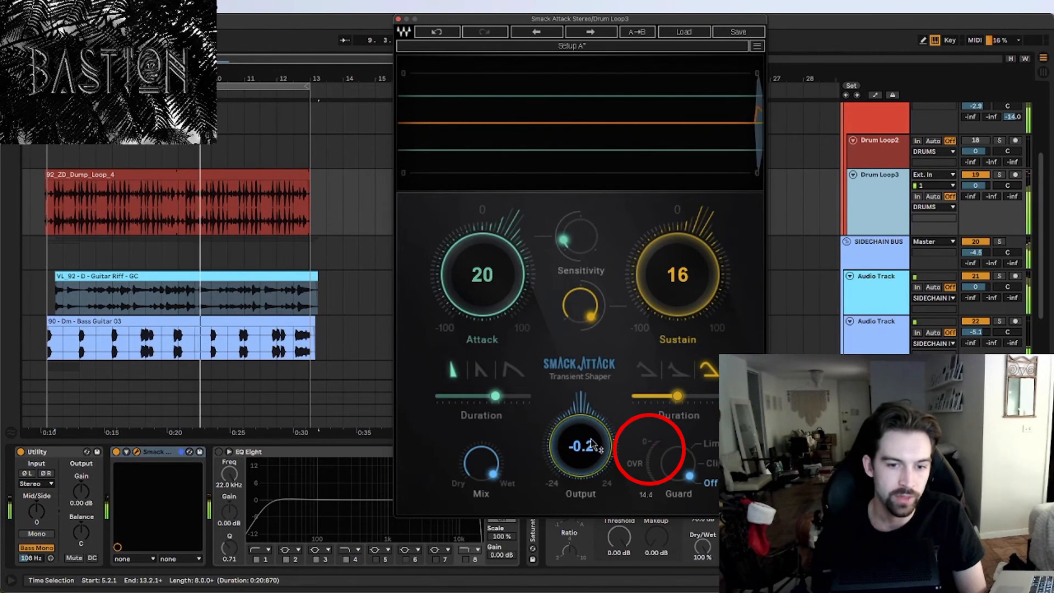
pyautogui.moveTo(490, 292); pyautogui.dragTo(497, 263)
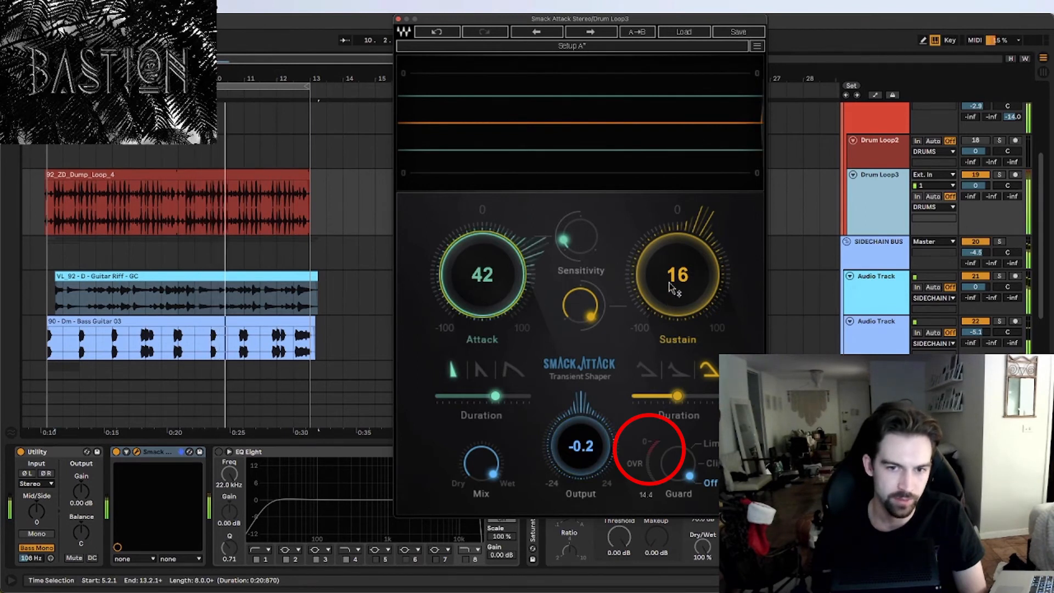
pyautogui.moveTo(680, 284); pyautogui.dragTo(681, 258)
pyautogui.moveTo(595, 443); pyautogui.dragTo(595, 458)
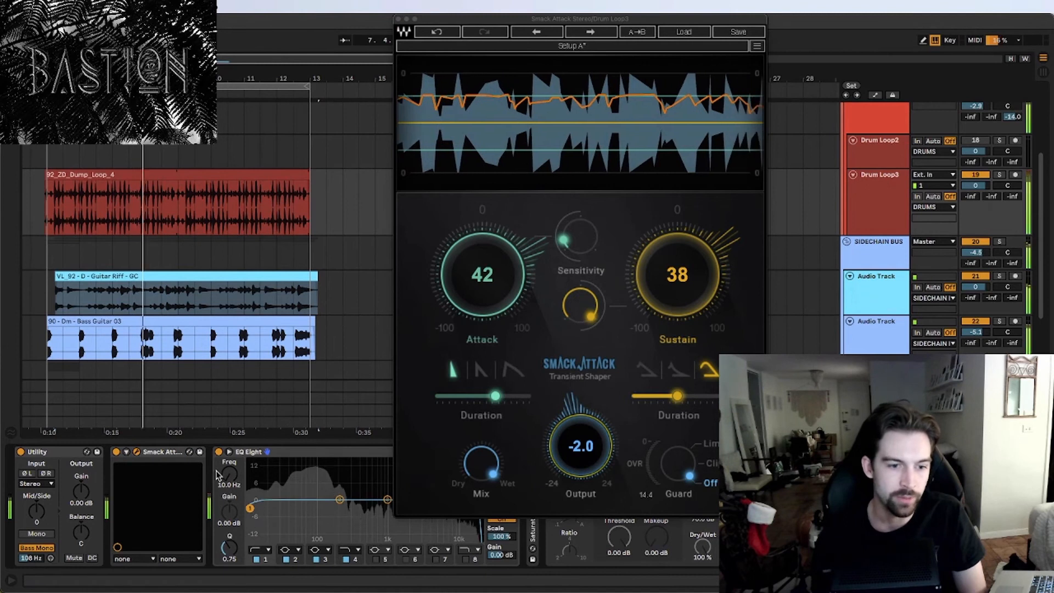
# Solo the Drum Loop3 track, select its drum loop clip, and restart playback
pyautogui.press('space')
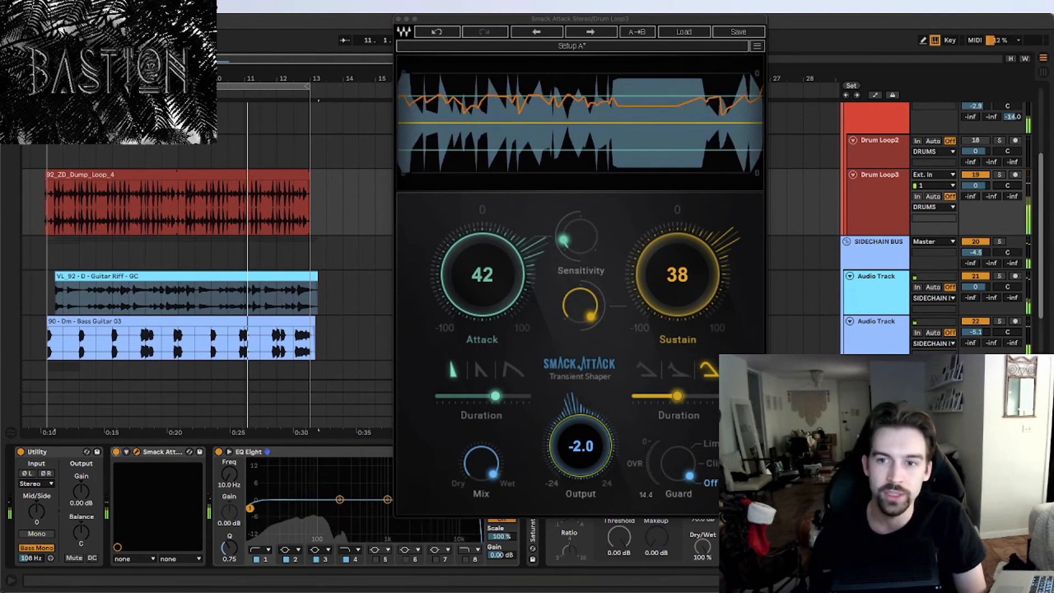
pyautogui.click(999, 174)
pyautogui.click(157, 176)
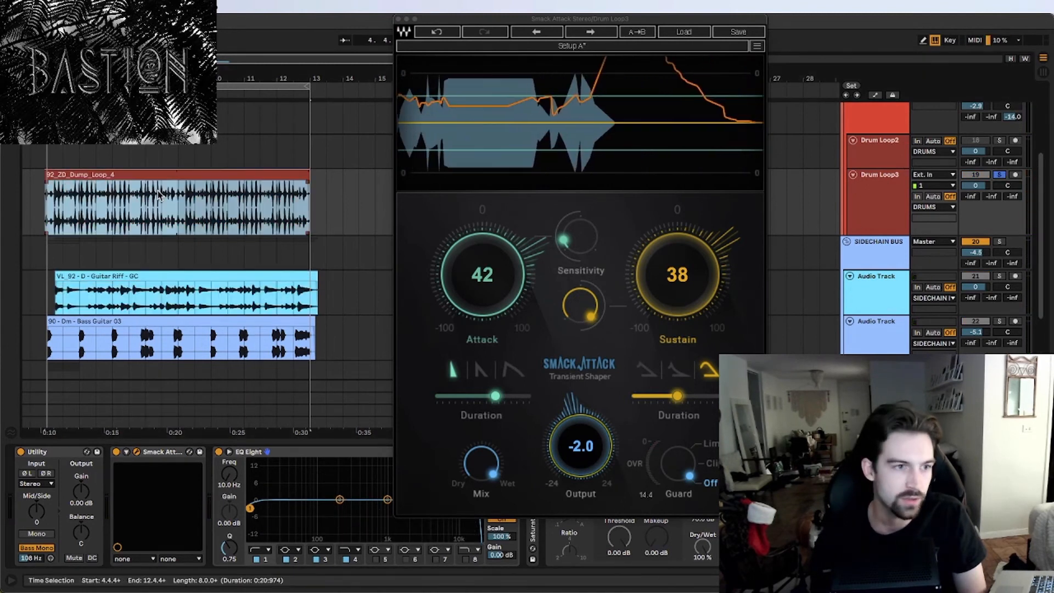
pyautogui.press('space')
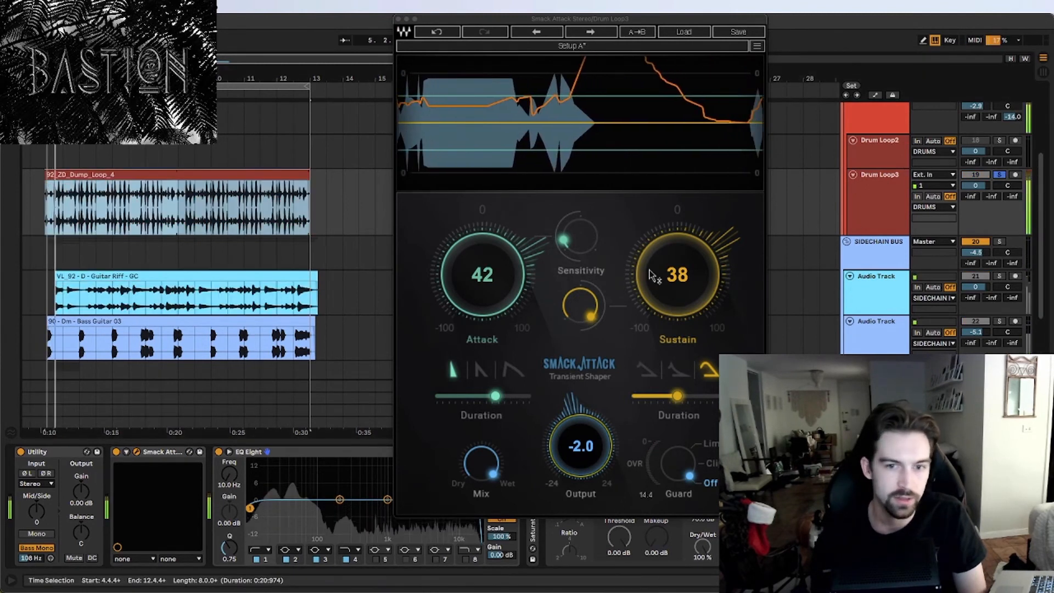
# Switch the Guard to Clip, raise the Output to -0.5, and lower the Sustain to 17
pyautogui.click(712, 463)
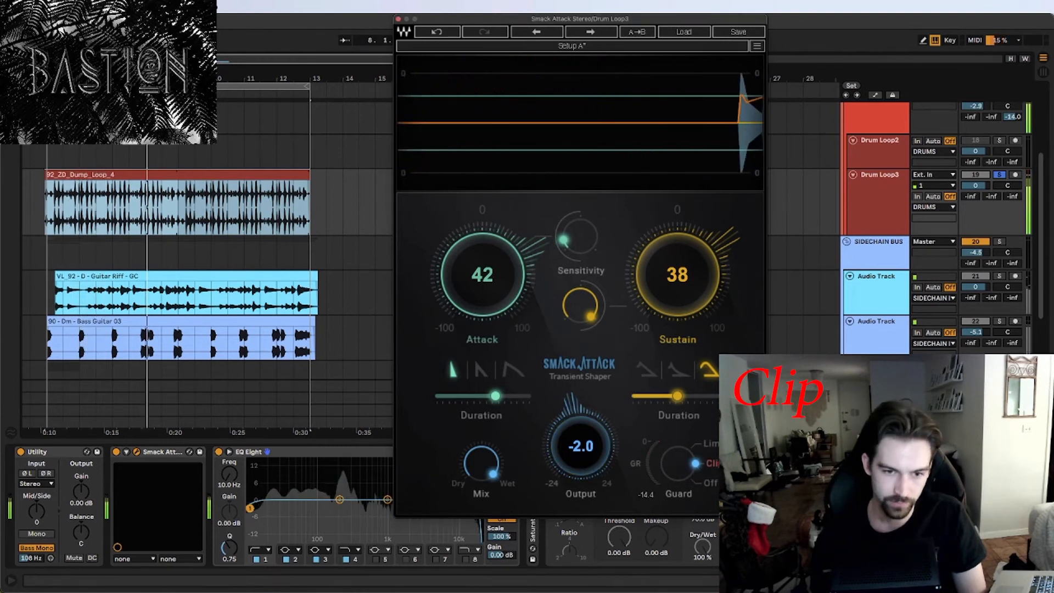
pyautogui.moveTo(580, 446); pyautogui.dragTo(580, 436)
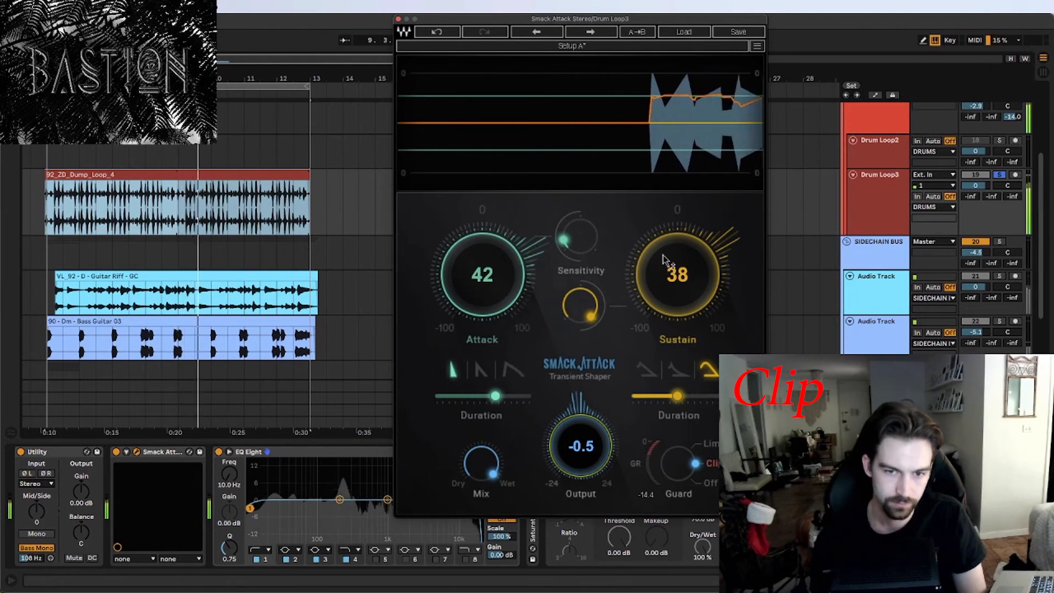
pyautogui.moveTo(705, 305); pyautogui.dragTo(705, 310)
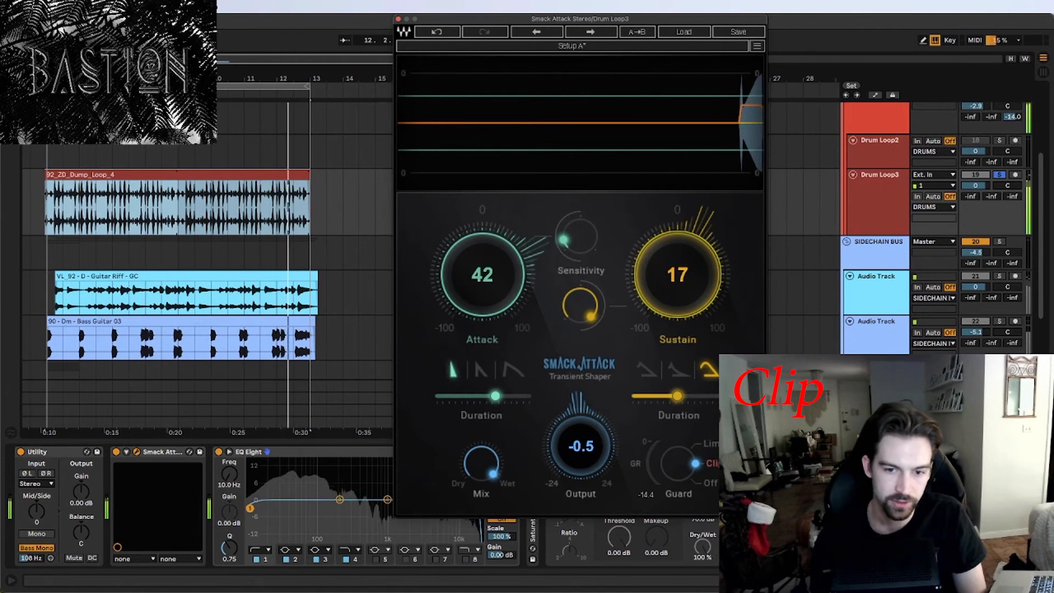
# Compare the soloed drum loop with the Guard alternating between Limit and Off, ending on Off
pyautogui.click(710, 443)
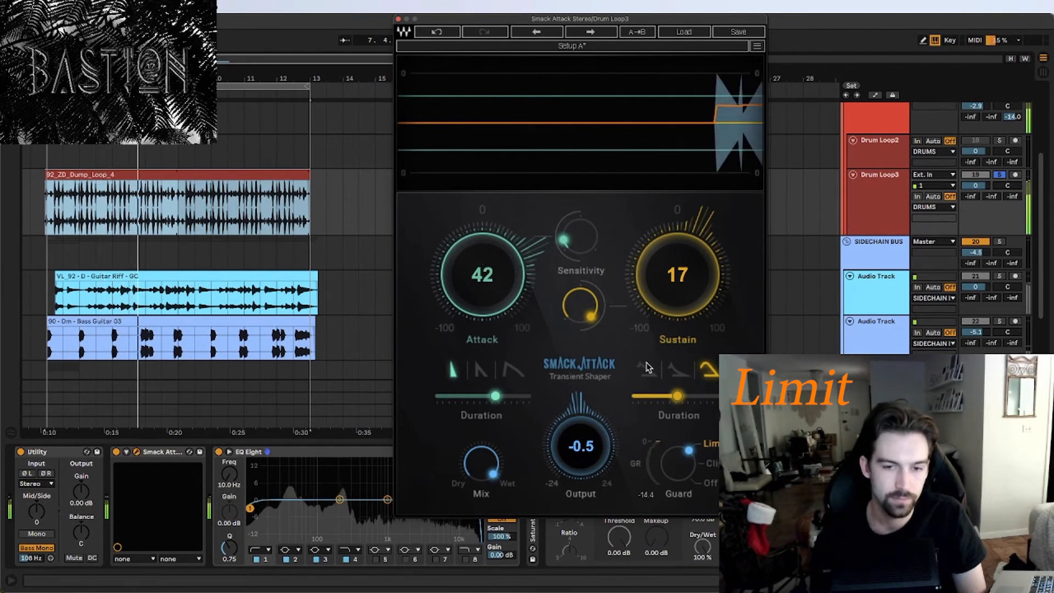
pyautogui.click(710, 484)
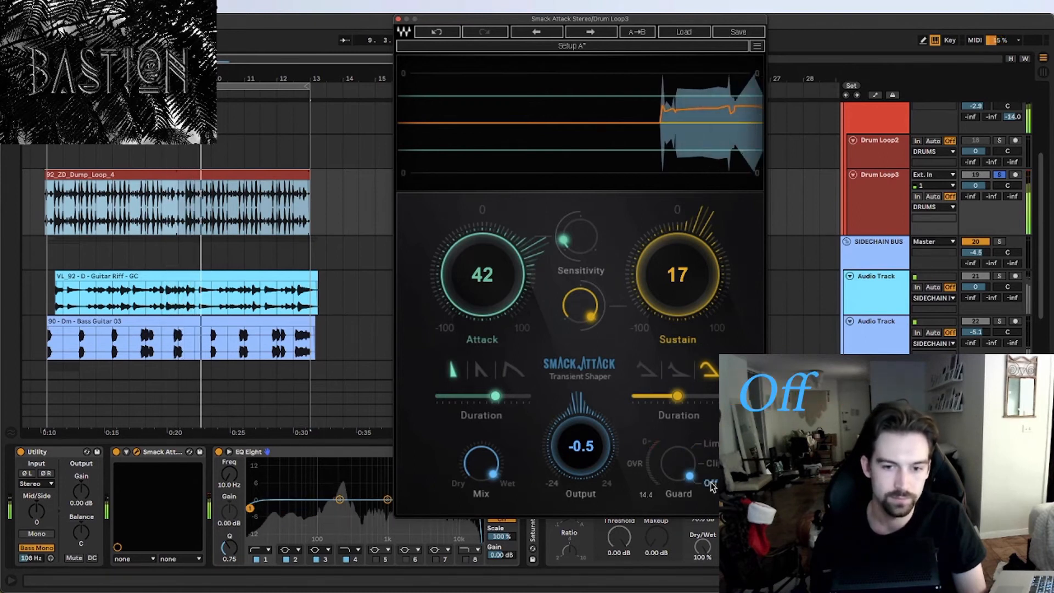
pyautogui.click(712, 444)
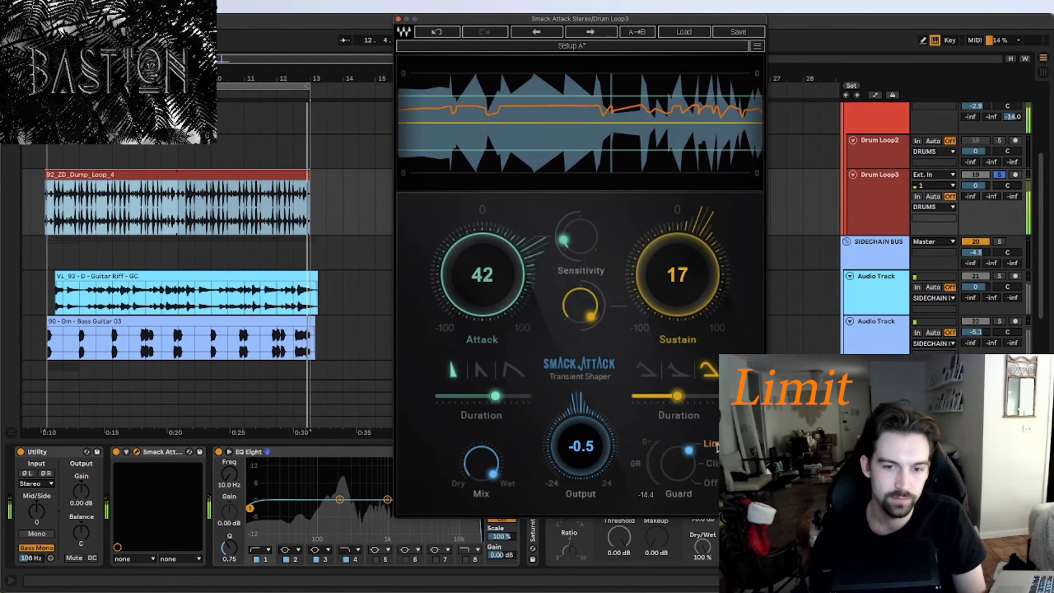
pyautogui.click(710, 482)
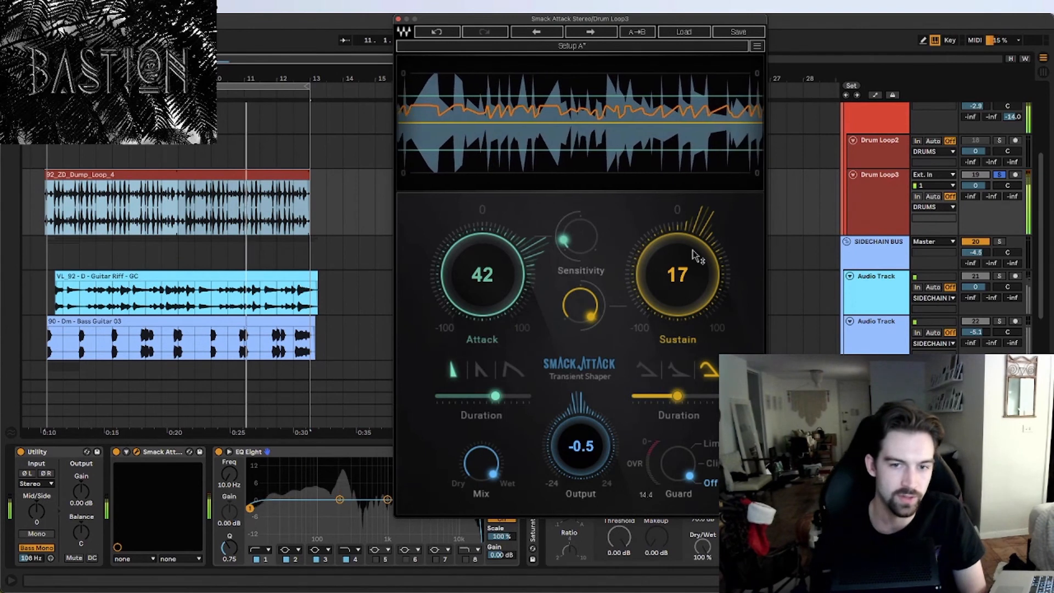
# Lower the Sustain to 8, stop playback, and set the Guard to Clip with the Output at 0.0
pyautogui.moveTo(693, 255); pyautogui.dragTo(692, 266)
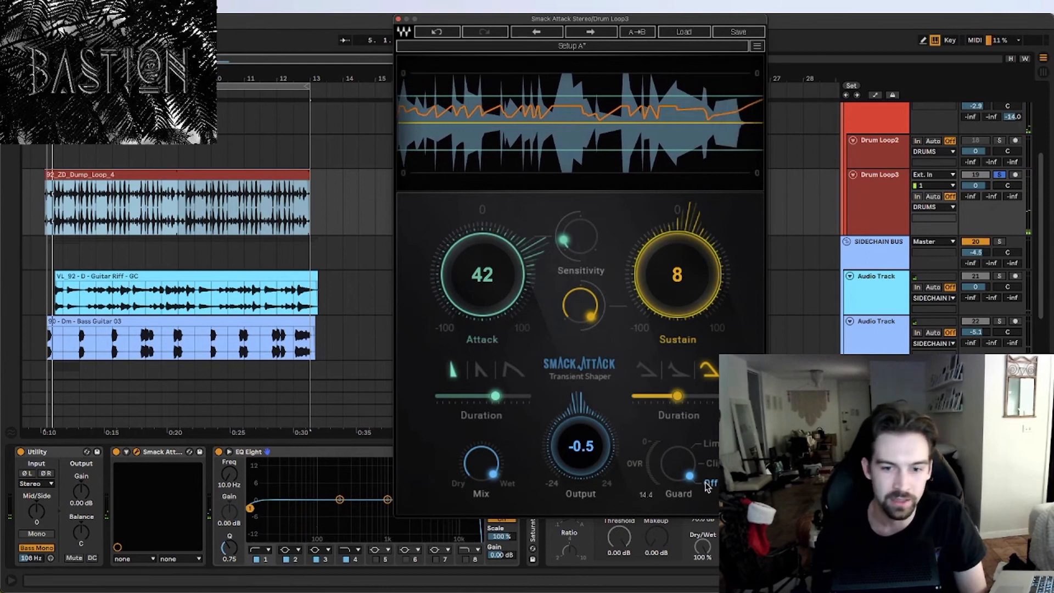
pyautogui.press('space')
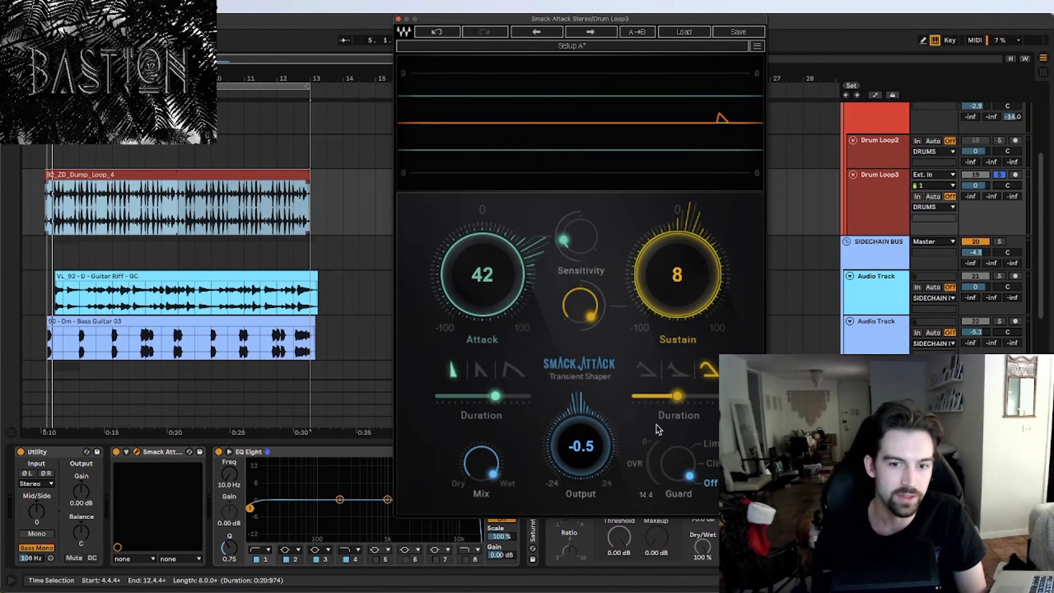
pyautogui.click(713, 464)
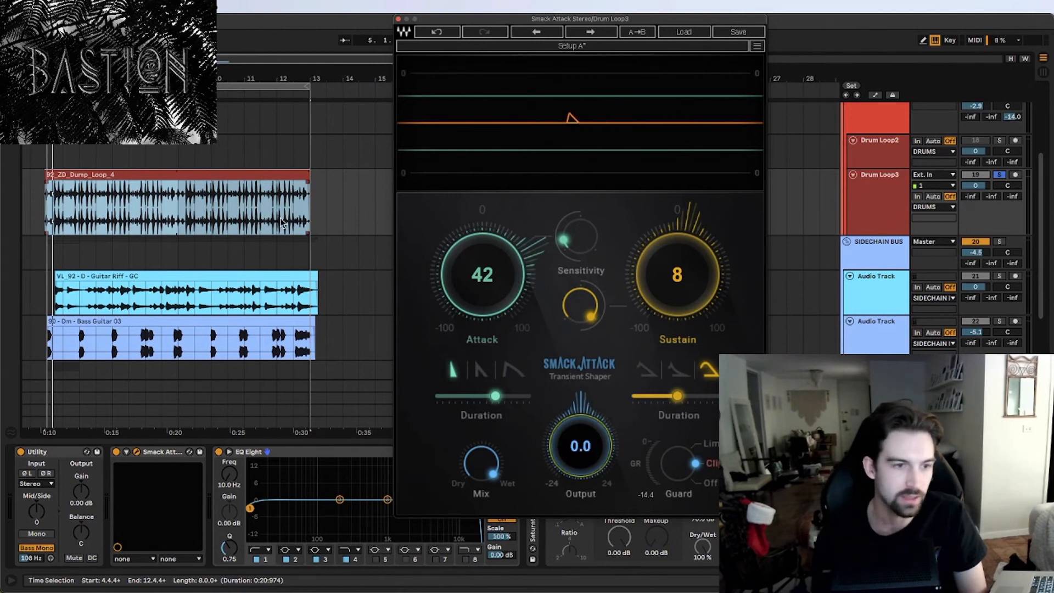
# Restart playback and drive the clipping Guard harder with an Output of 8.6 and a Sustain of 35
pyautogui.press('space')
pyautogui.moveTo(583, 479); pyautogui.dragTo(592, 453)
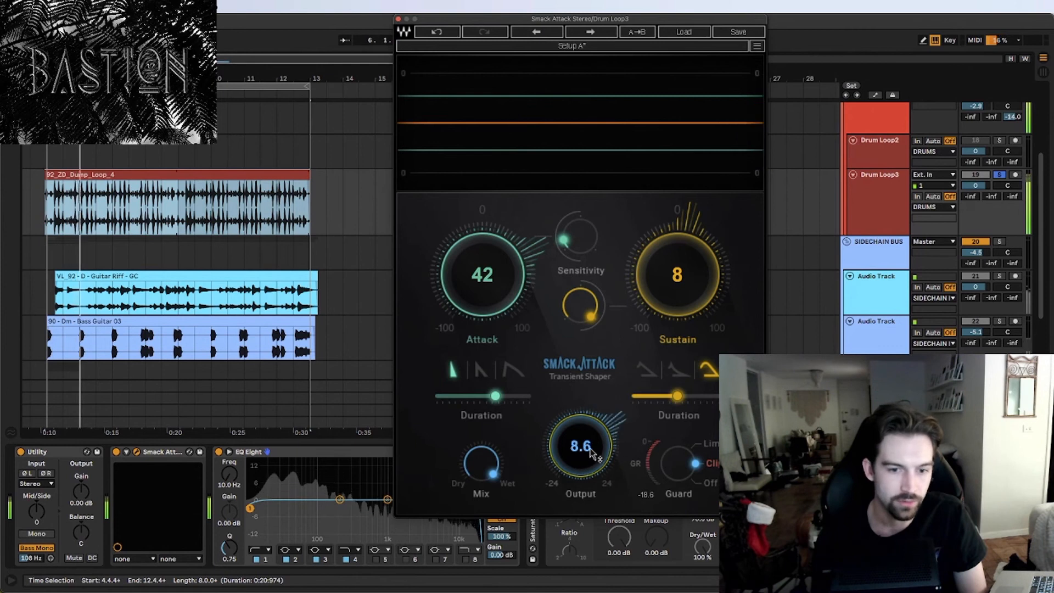
pyautogui.moveTo(679, 255); pyautogui.dragTo(630, 200)
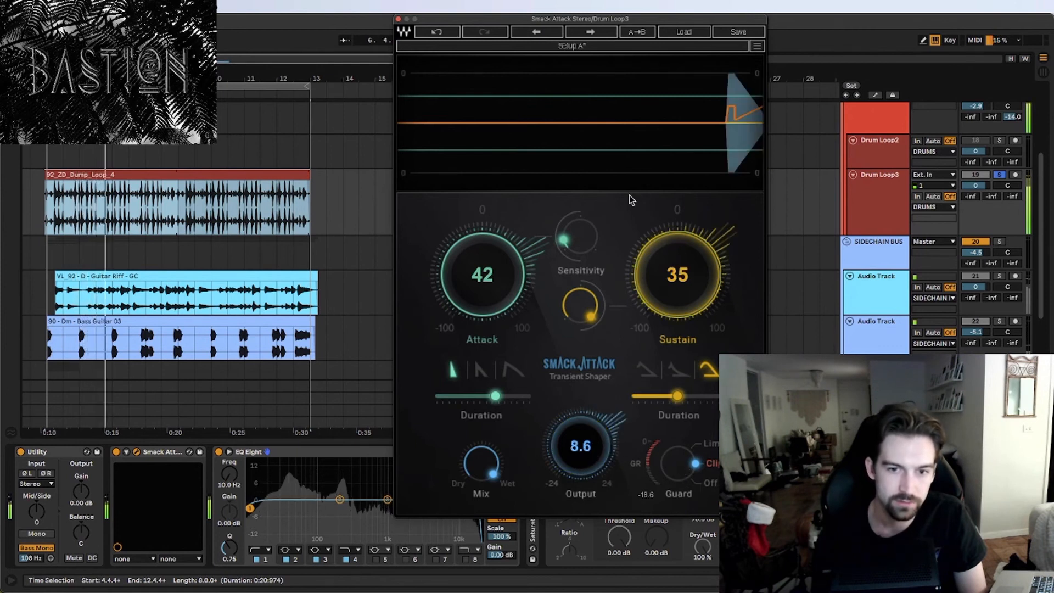
# Push the drum loop's Attack and Sustain both to 100 against the clipping Guard, and stop playback
pyautogui.moveTo(492, 286); pyautogui.dragTo(492, 241)
pyautogui.moveTo(690, 302); pyautogui.dragTo(689, 246)
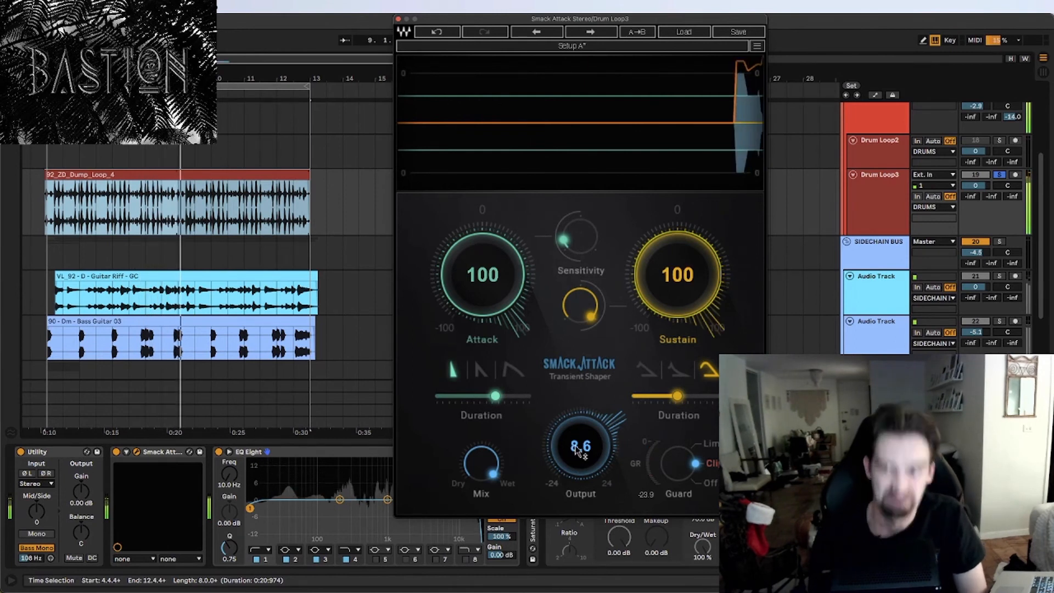
pyautogui.press('space')
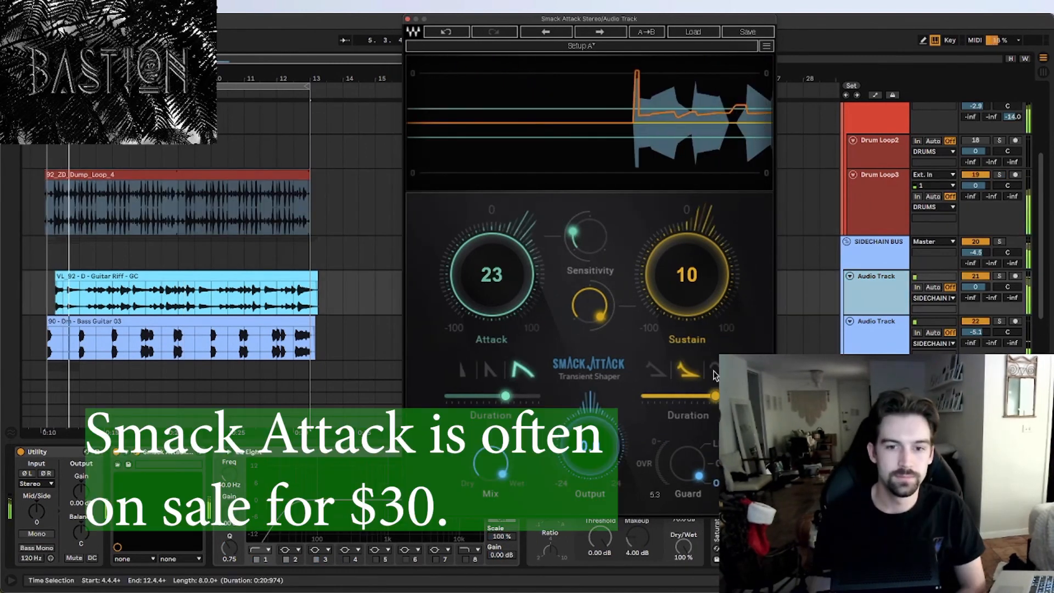
# Audition the third sustain shape on the Audio Track, return to the second, set the Attack to 26, and close the plugin window
pyautogui.click(714, 372)
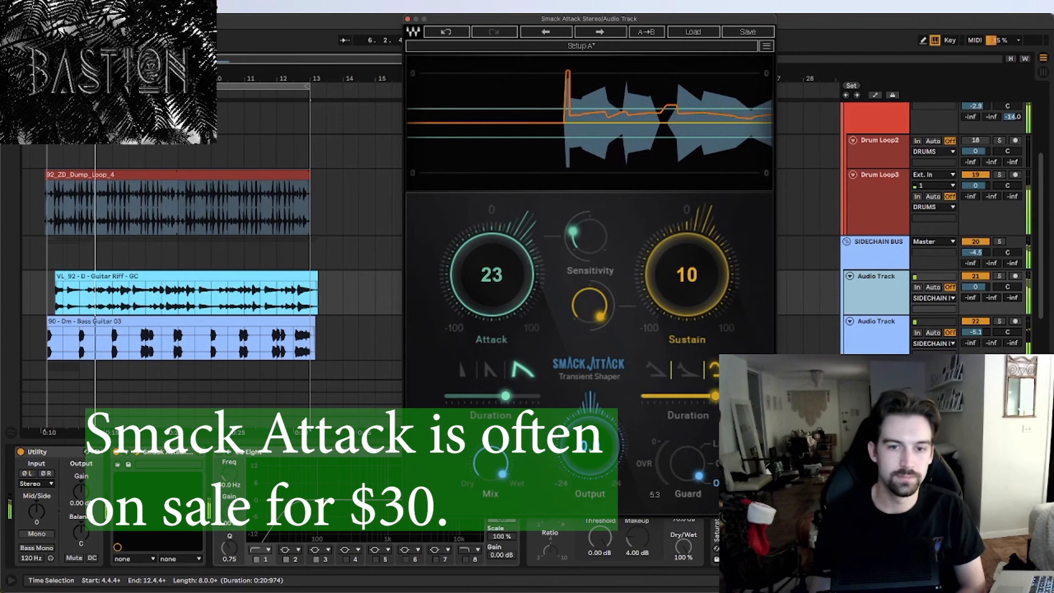
pyautogui.click(688, 371)
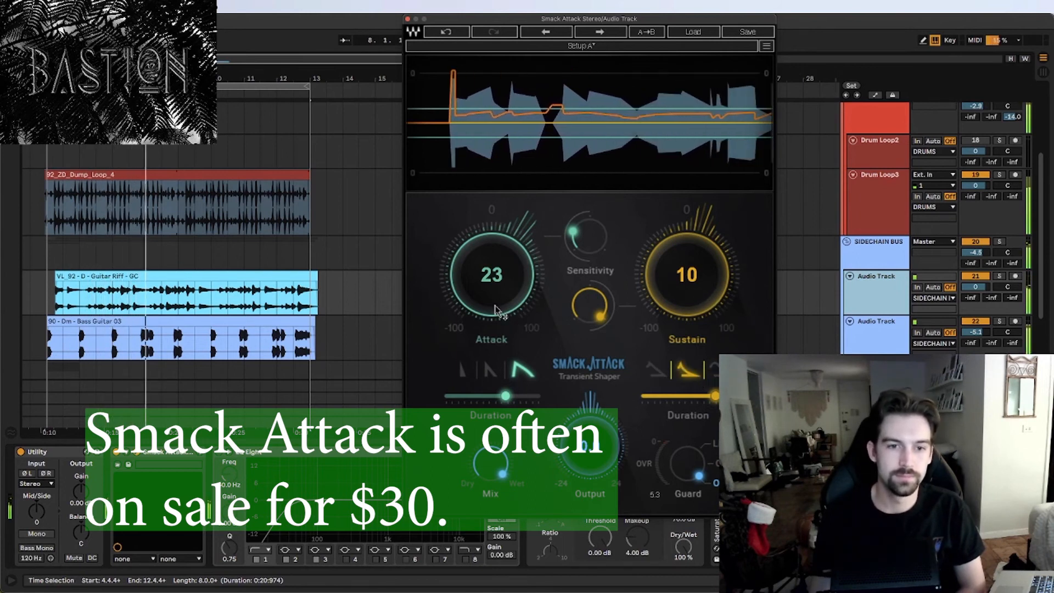
pyautogui.moveTo(513, 307); pyautogui.dragTo(513, 300)
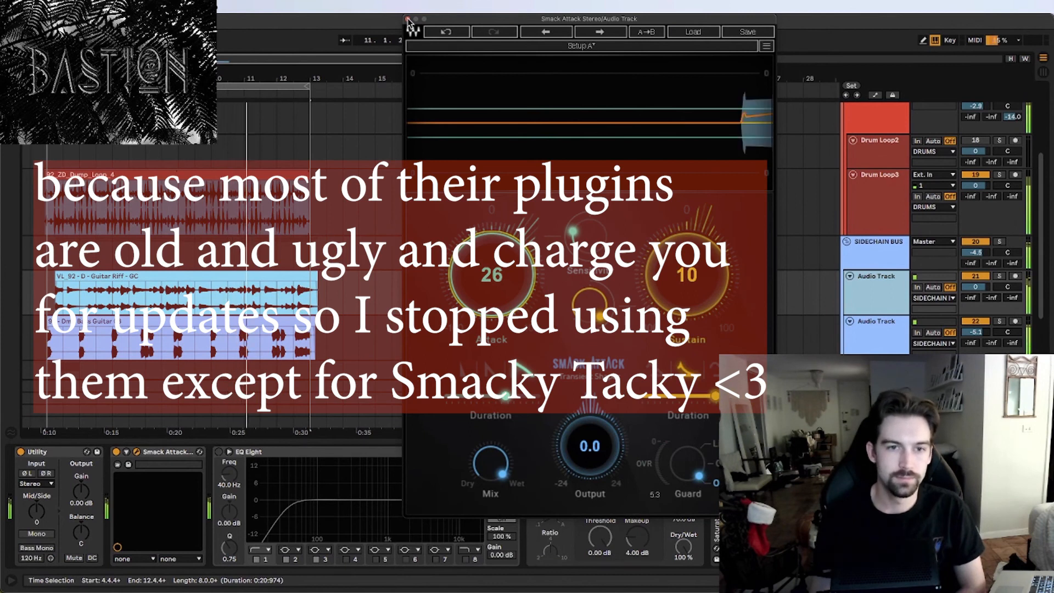
pyautogui.click(408, 20)
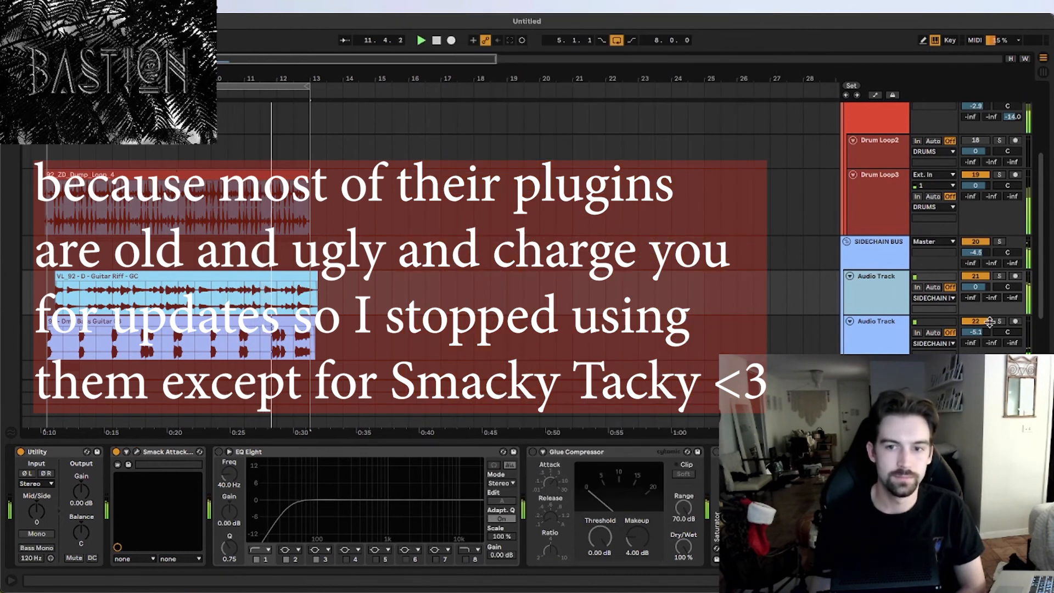